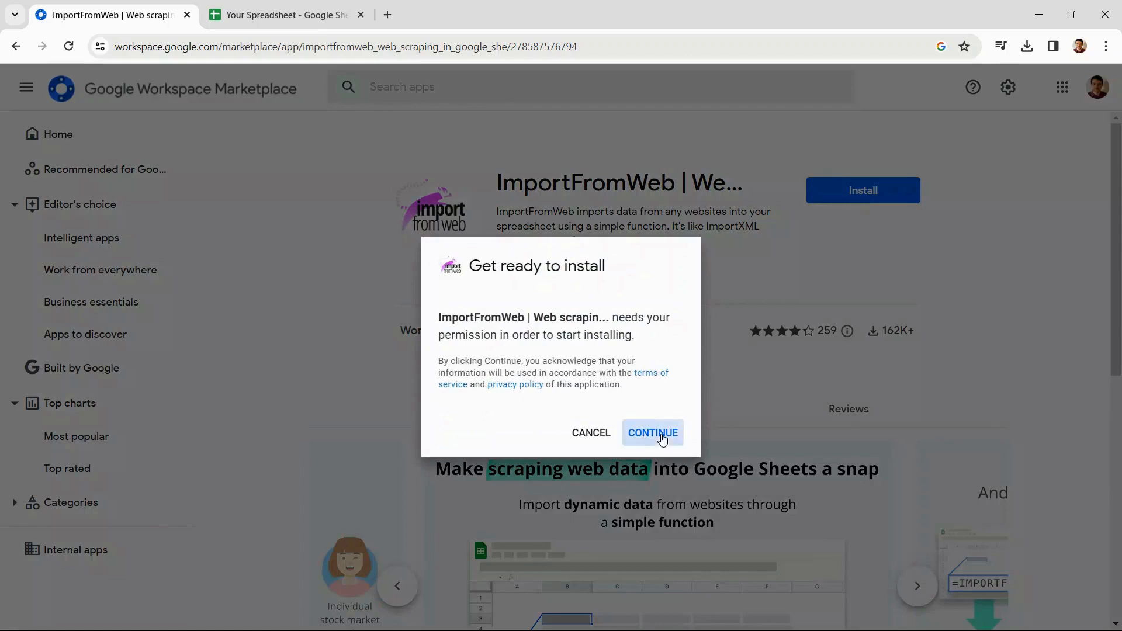
Install the ImportFromWeb add-on by choosing the Google account, granting the requested access and closing the installation notice.
{"action": "left_click", "coordinate": [618, 370]}
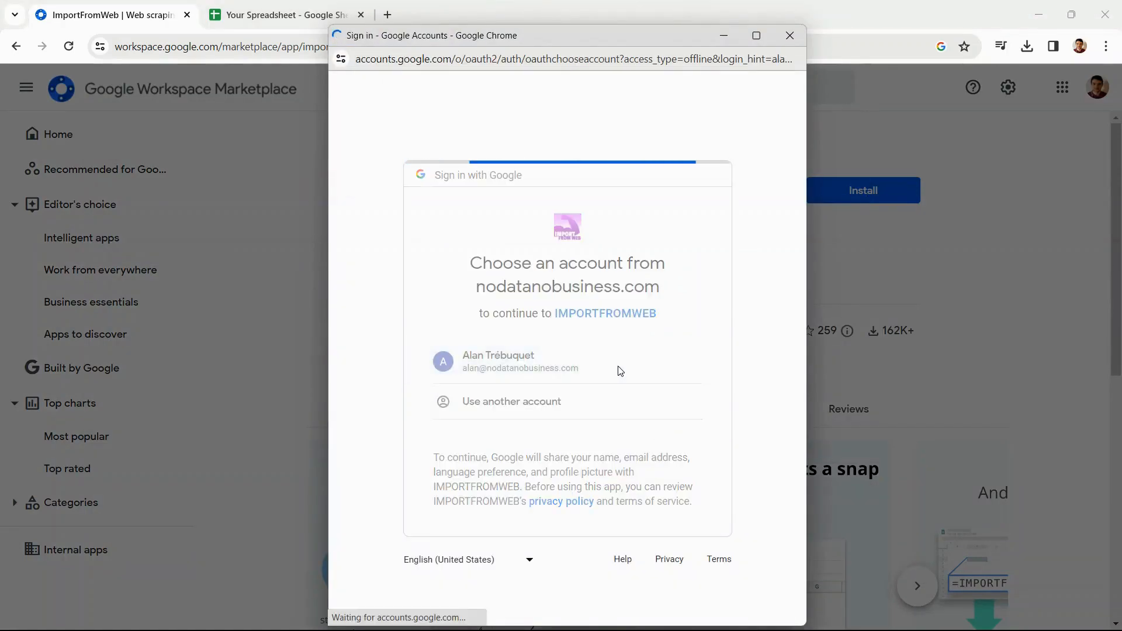
{"action": "scroll", "coordinate": [626, 526], "scroll_direction": "down", "scroll_amount": 3}
{"action": "left_click", "coordinate": [630, 567]}
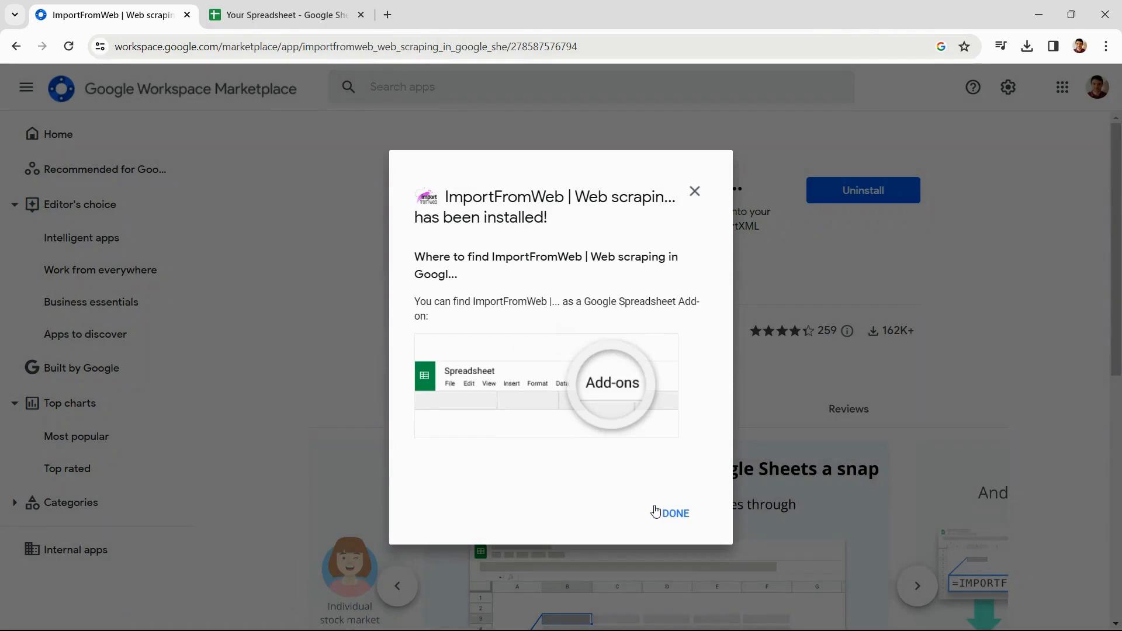
{"action": "left_click", "coordinate": [671, 512]}
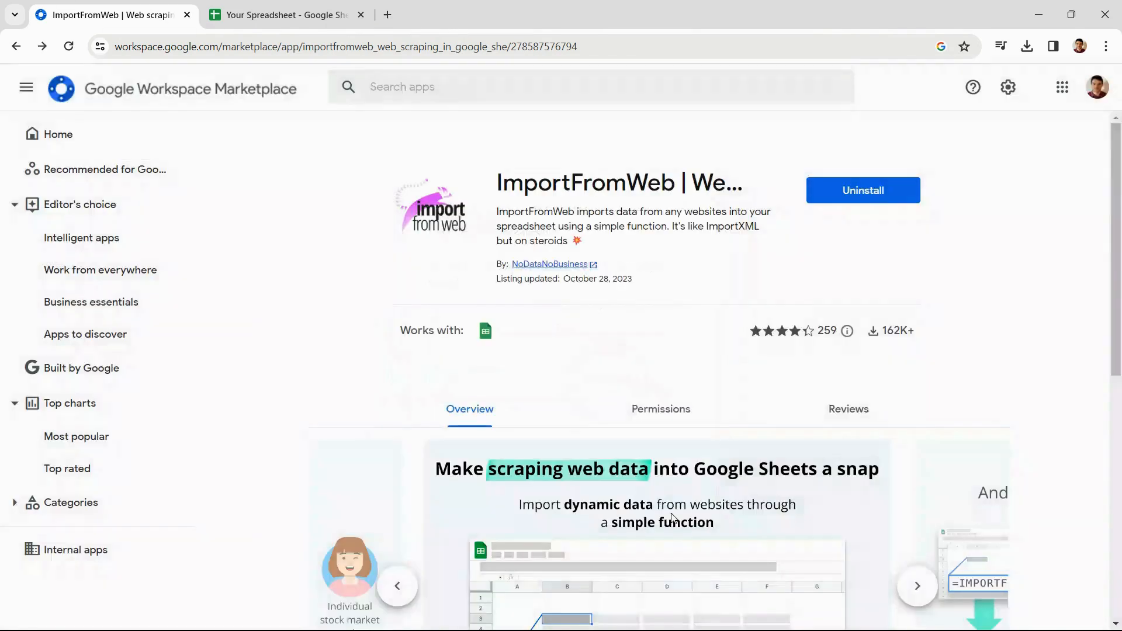
Switch to the Your Spreadsheet file and launch the ImportFromWeb | Web scraping in Google Sheets extension.
{"action": "left_click", "coordinate": [306, 15]}
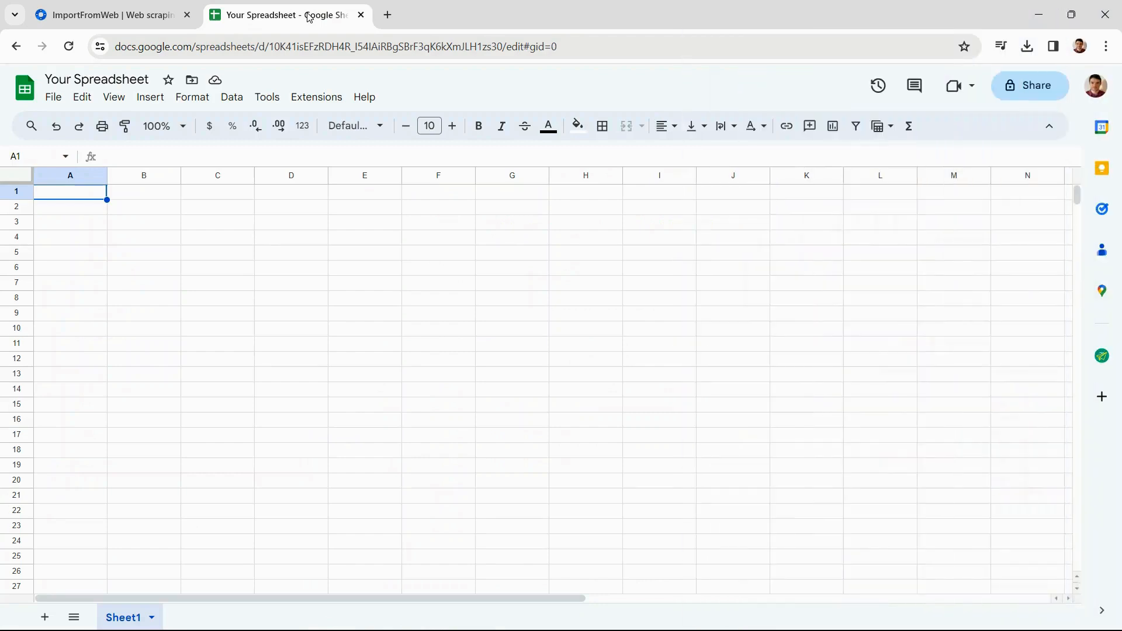
{"action": "left_click", "coordinate": [304, 97]}
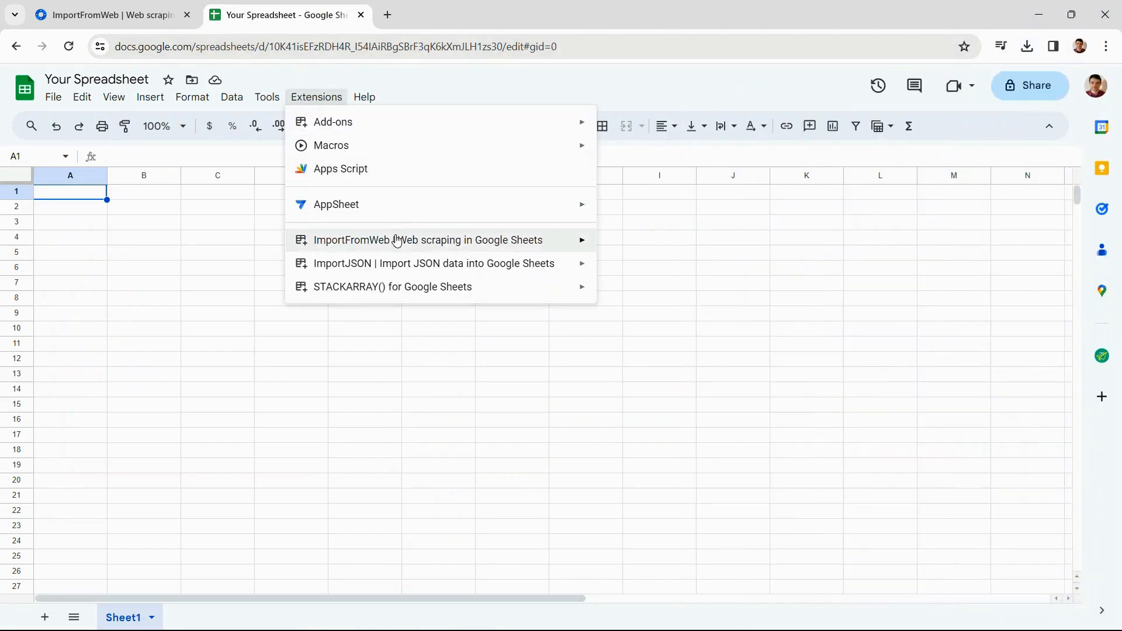
{"action": "mouse_move", "coordinate": [501, 246]}
{"action": "left_click", "coordinate": [667, 249]}
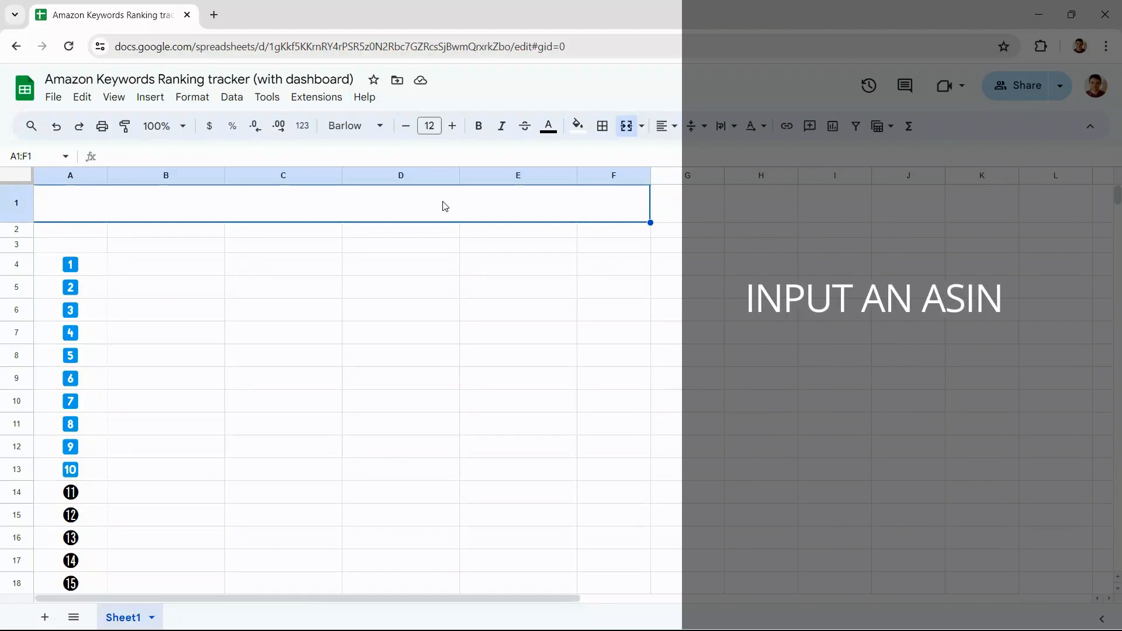
Enter the product ASIN B07QK18BNY in the merged cell A1:F1 of the Amazon Keywords Ranking tracker.
{"action": "type", "text": "B07QK18BNY"}
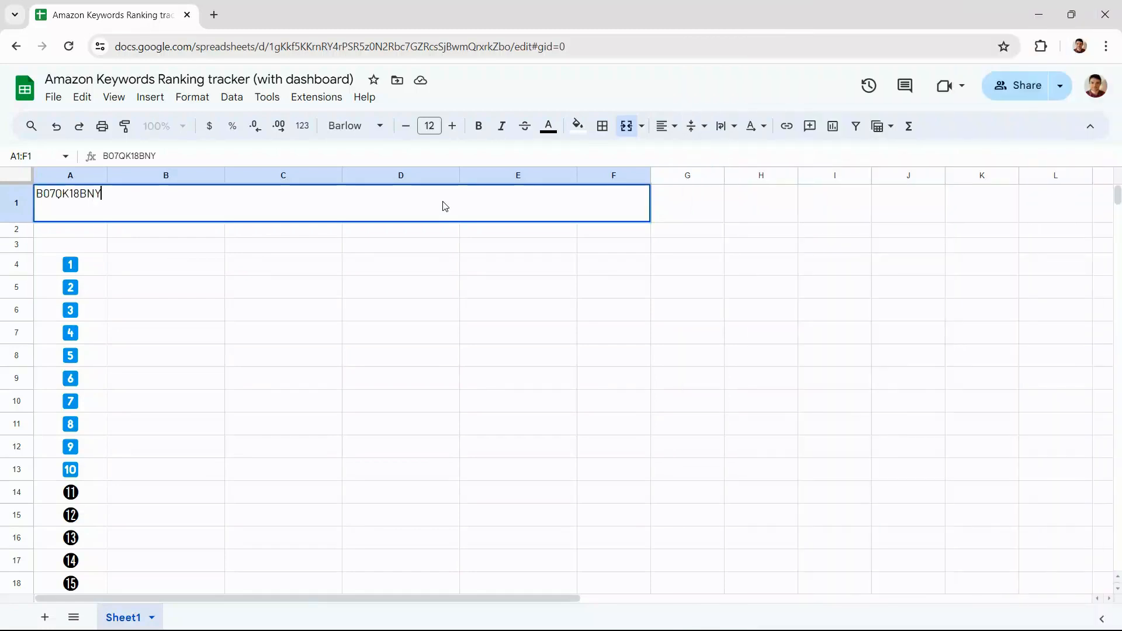
{"action": "key", "text": "Return"}
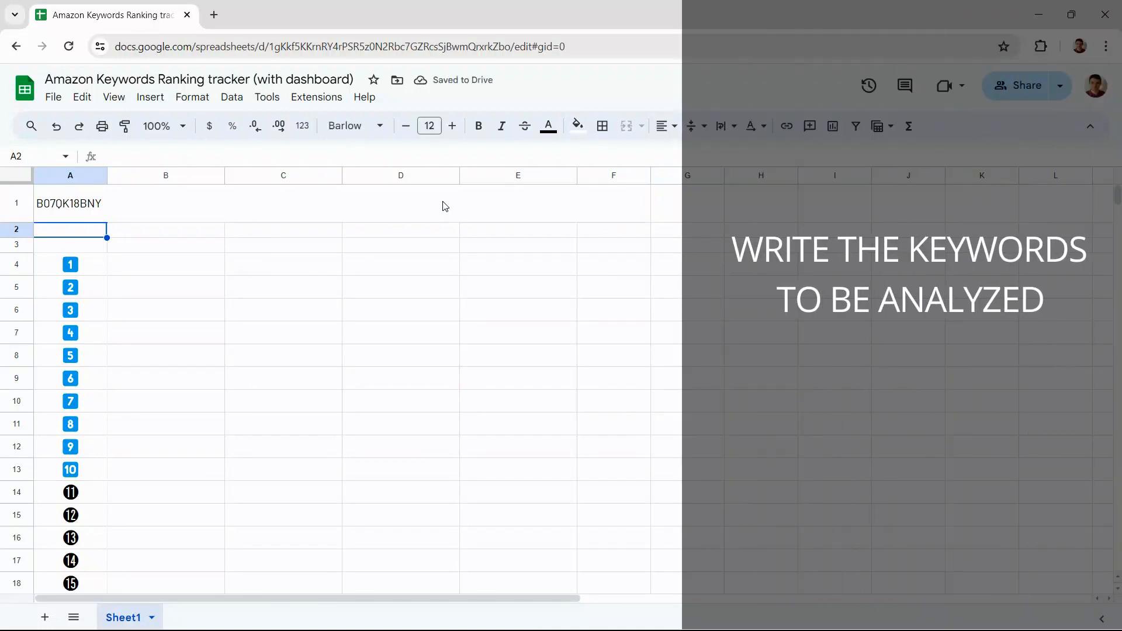
Enter the keywords bluetooth speaker, USB speaker, portable speaker and great sound speaker in cells B3 through E3.
{"action": "key", "text": "Right"}
{"action": "key", "text": "Down"}
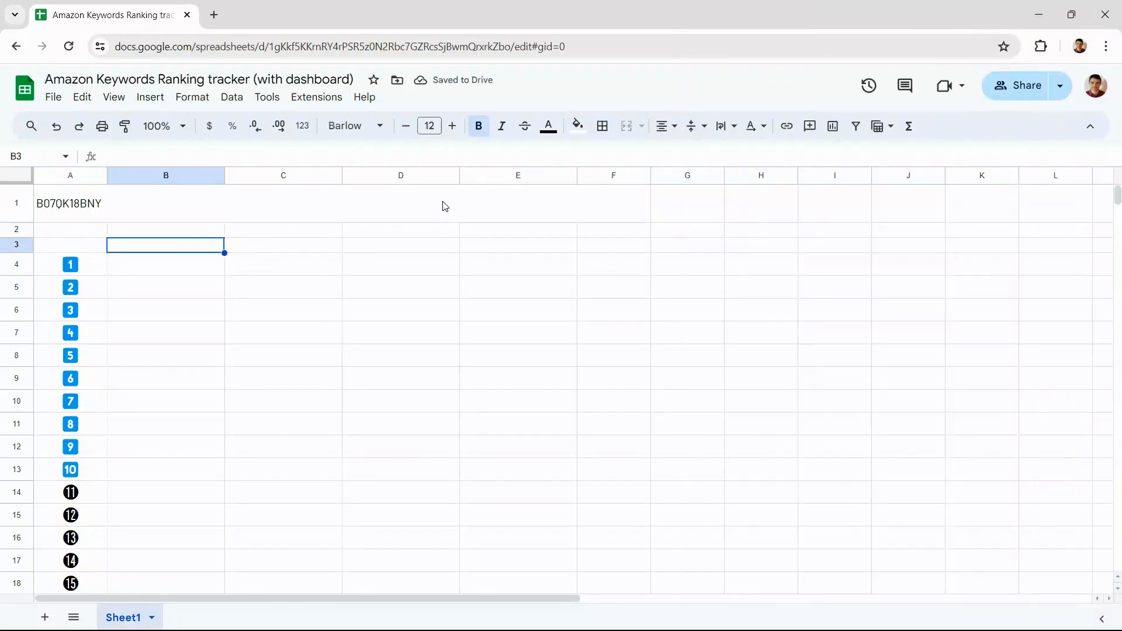
{"action": "type", "text": "bluetoo"}
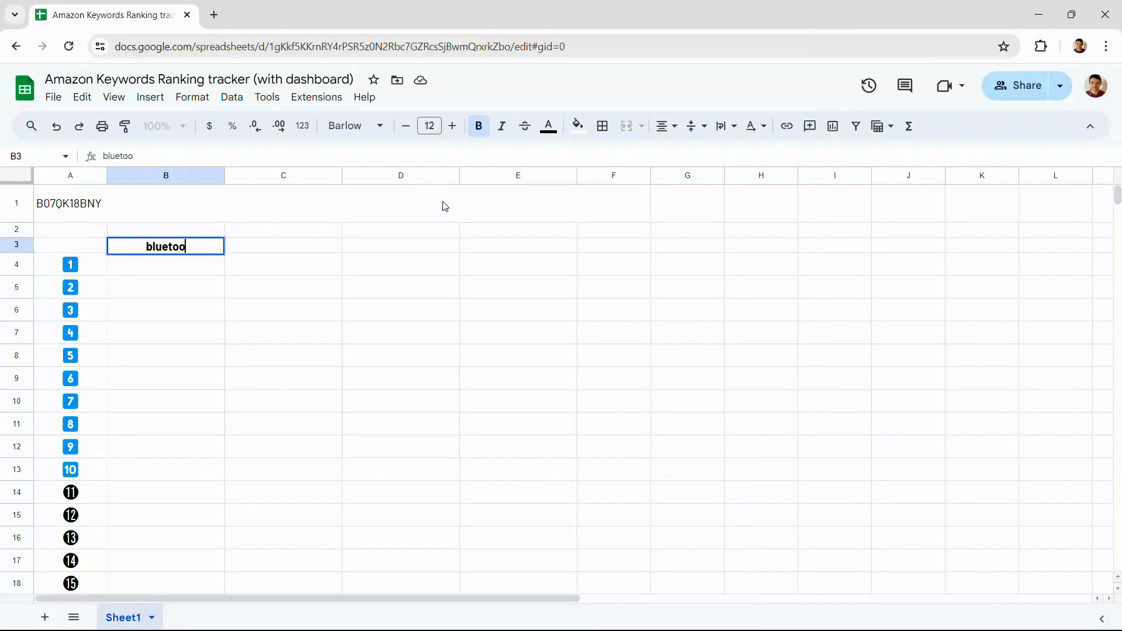
{"action": "type", "text": "th speaker"}
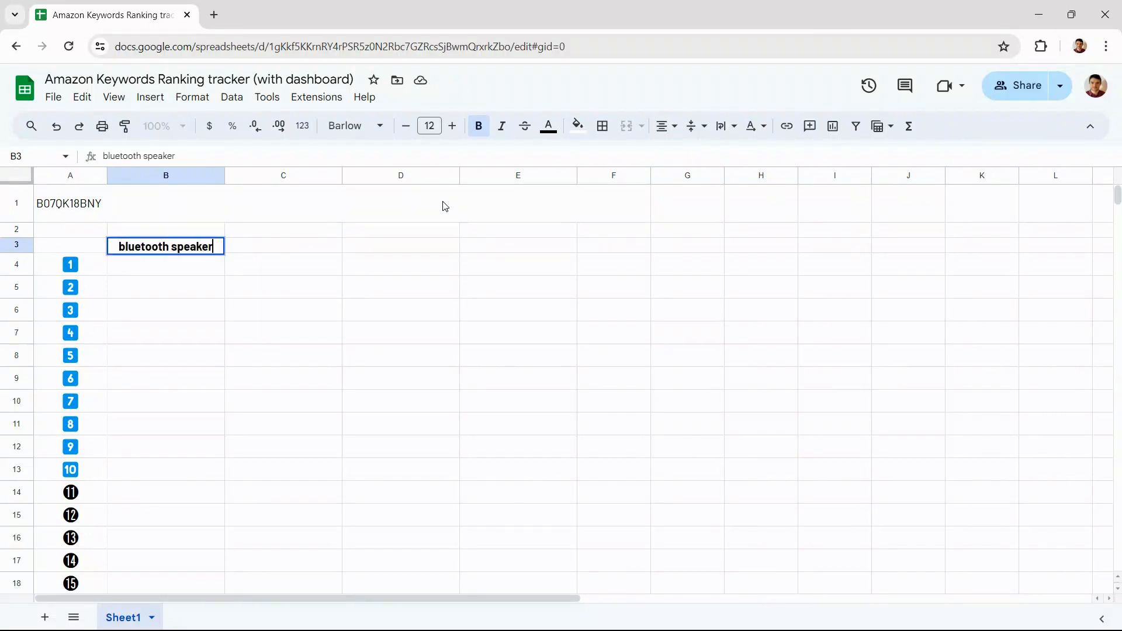
{"action": "key", "text": "Tab"}
{"action": "type", "text": "USB"}
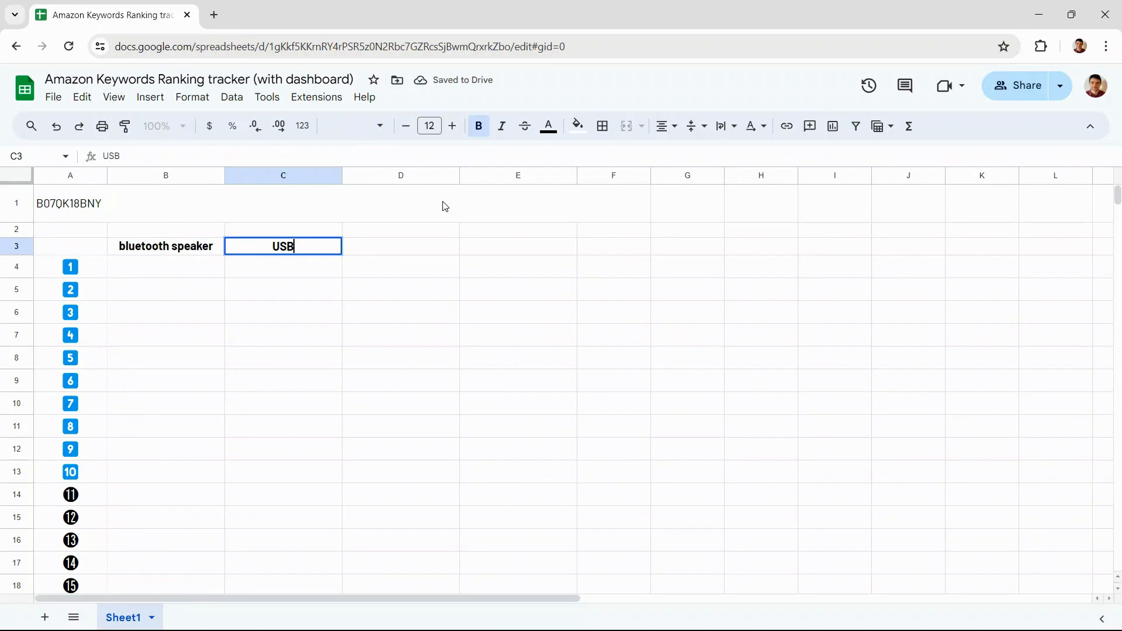
{"action": "type", "text": " speaker"}
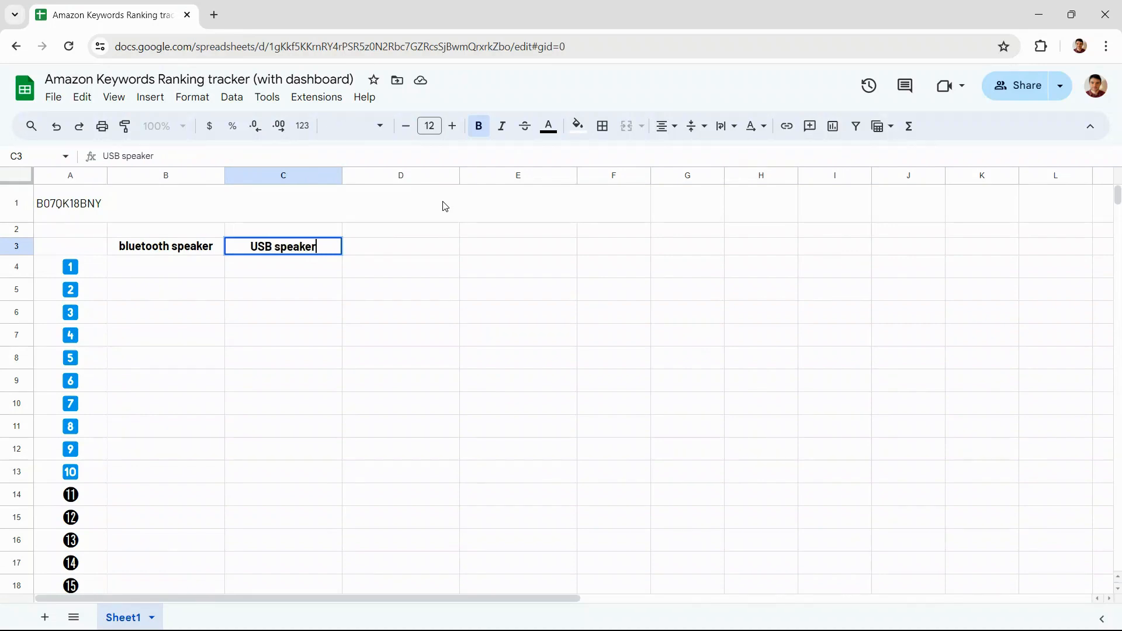
{"action": "key", "text": "Tab"}
{"action": "type", "text": "portab"}
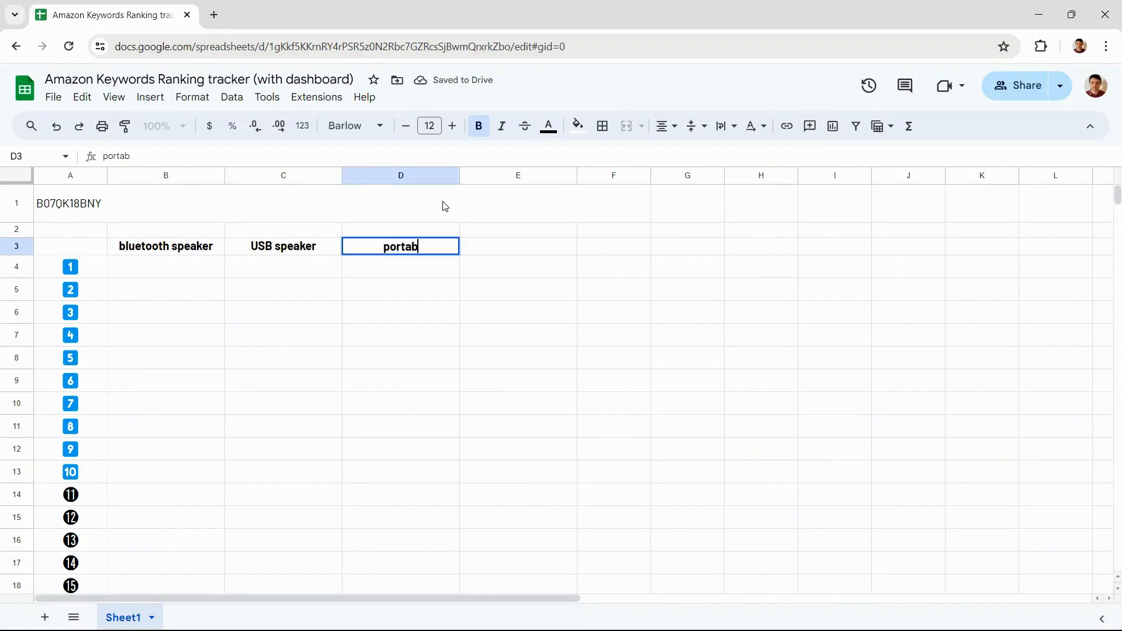
{"action": "type", "text": "le speaker"}
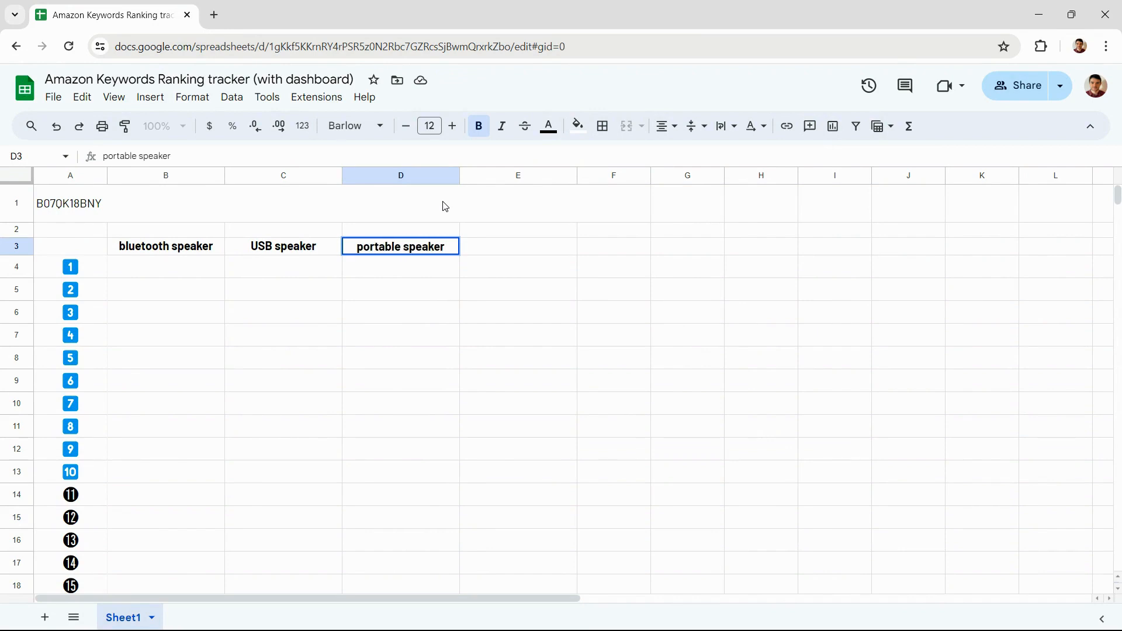
{"action": "key", "text": "Tab"}
{"action": "type", "text": "great sou"}
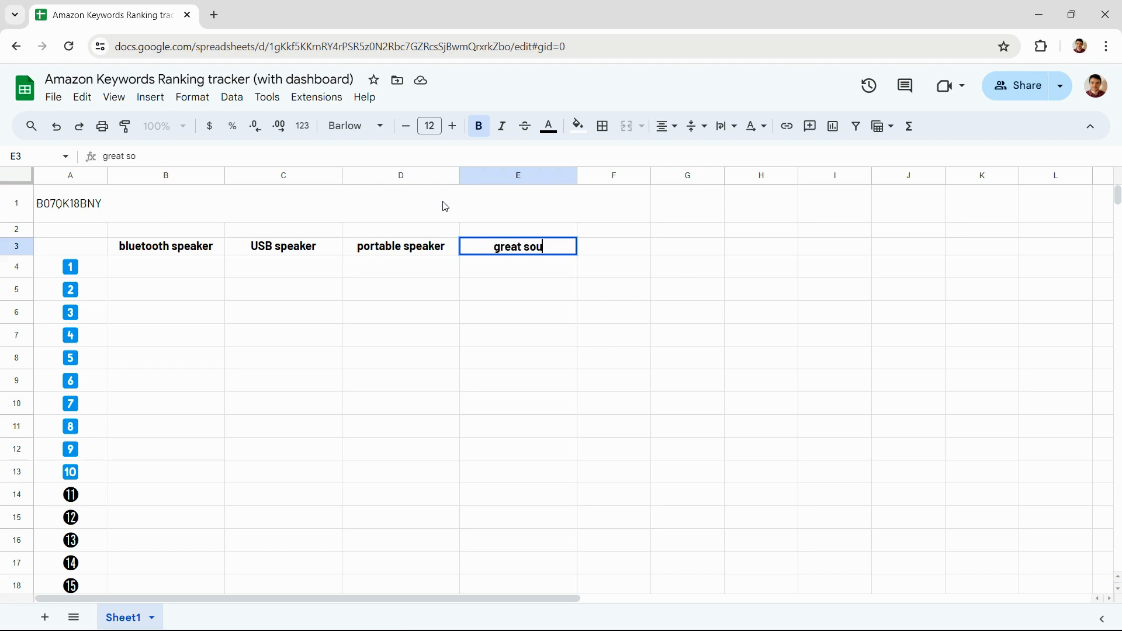
{"action": "type", "text": "nd speaker"}
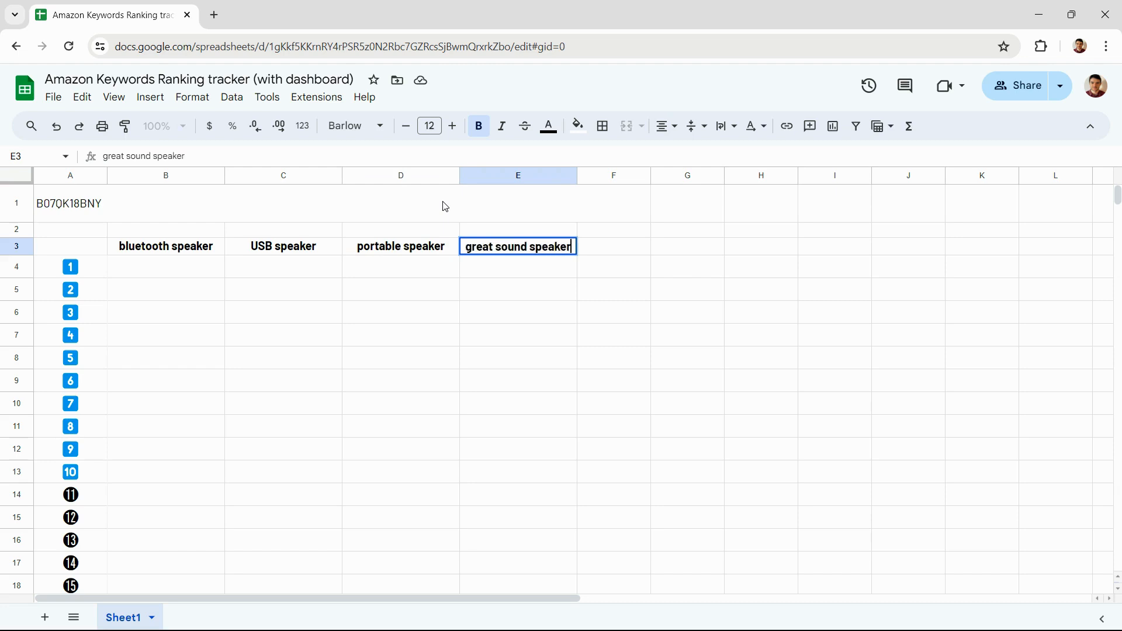
{"action": "key", "text": "Return"}
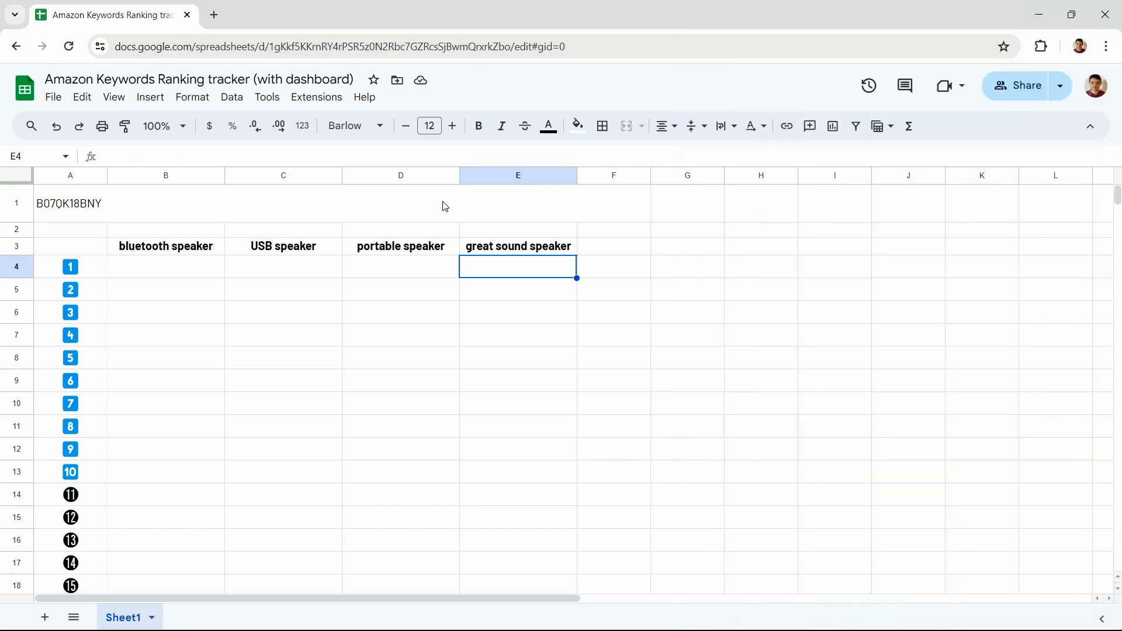
{"action": "key", "text": "Left"}
{"action": "key", "text": "Left"}
{"action": "key", "text": "Left"}
{"action": "key", "text": "Up"}
{"action": "key", "text": "Up"}
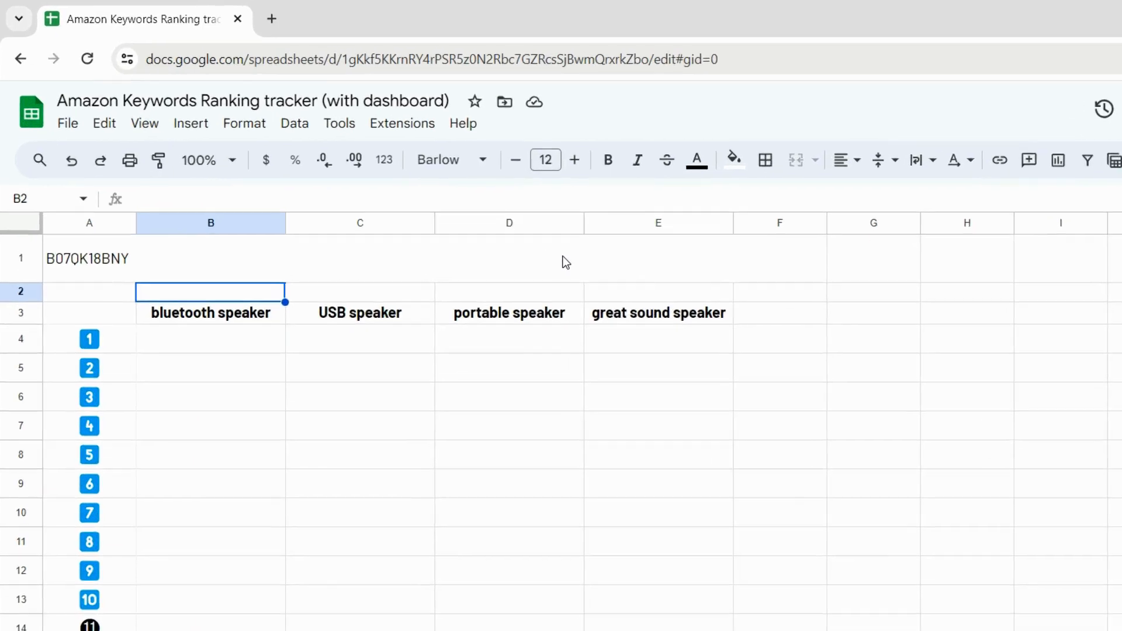
{"action": "type", "text": "="}
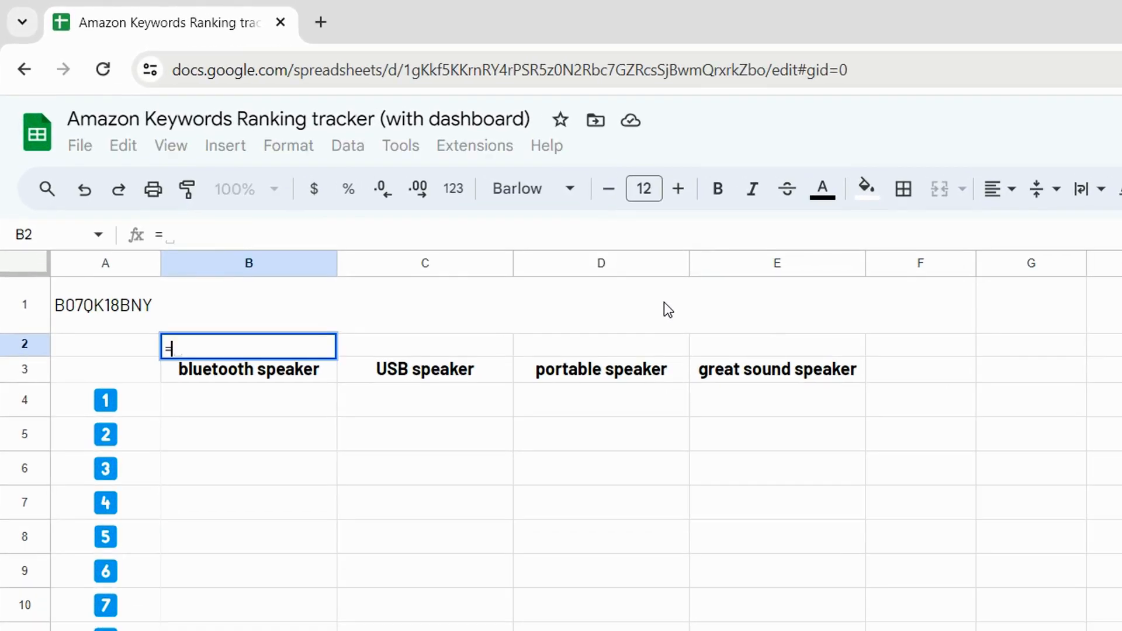
{"action": "type", "text": "CONCATEN"}
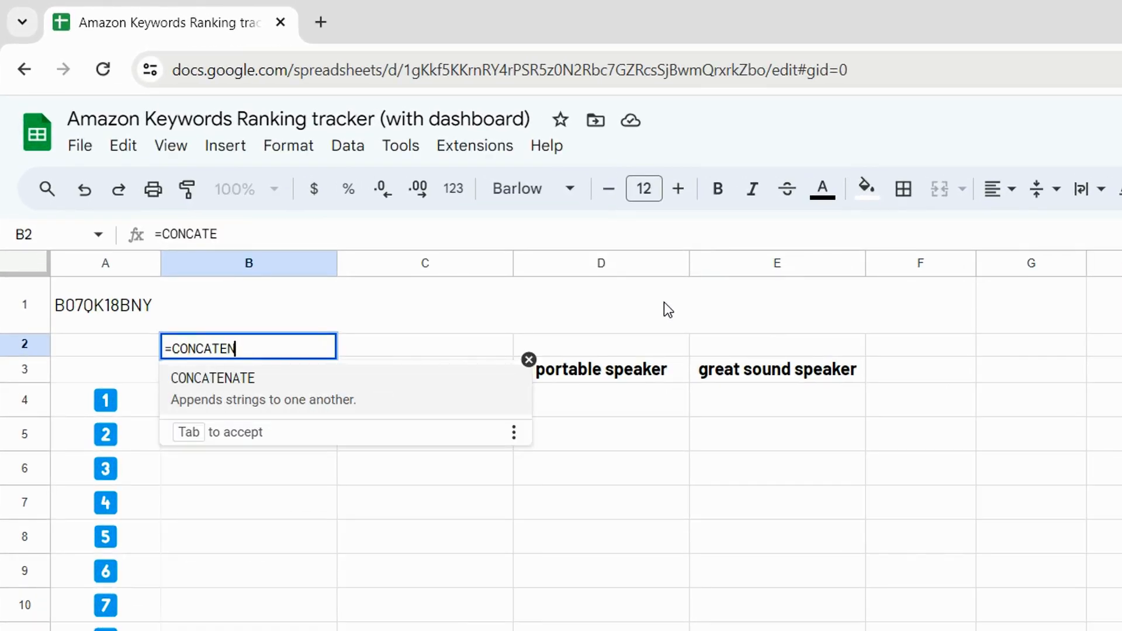
{"action": "type", "text": "ATE(\"htt"}
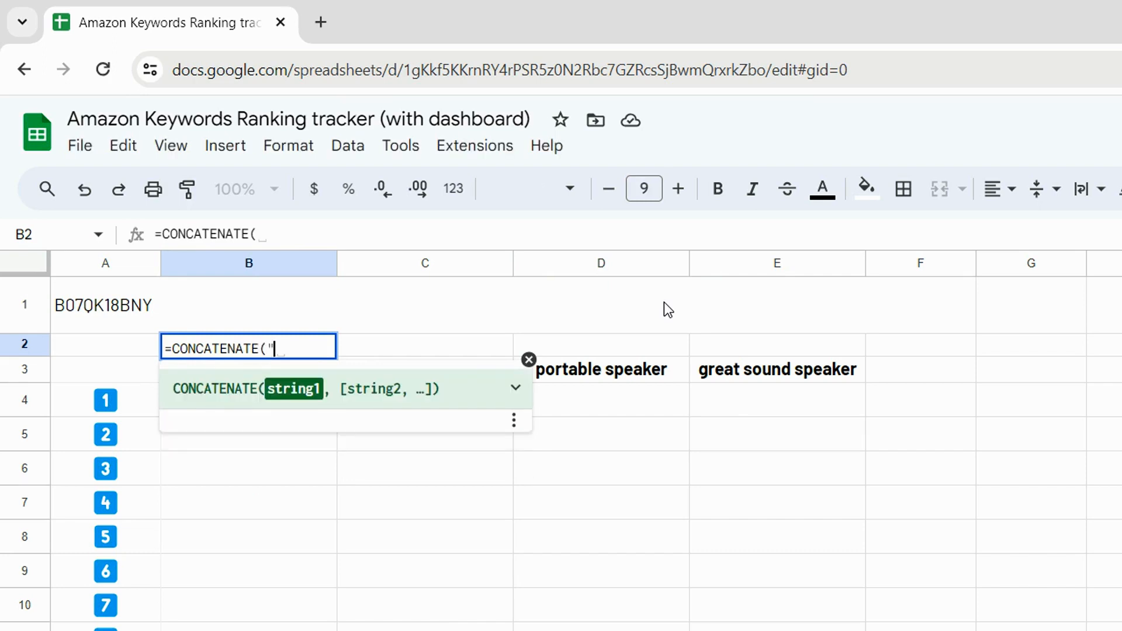
{"action": "type", "text": "ps://www"}
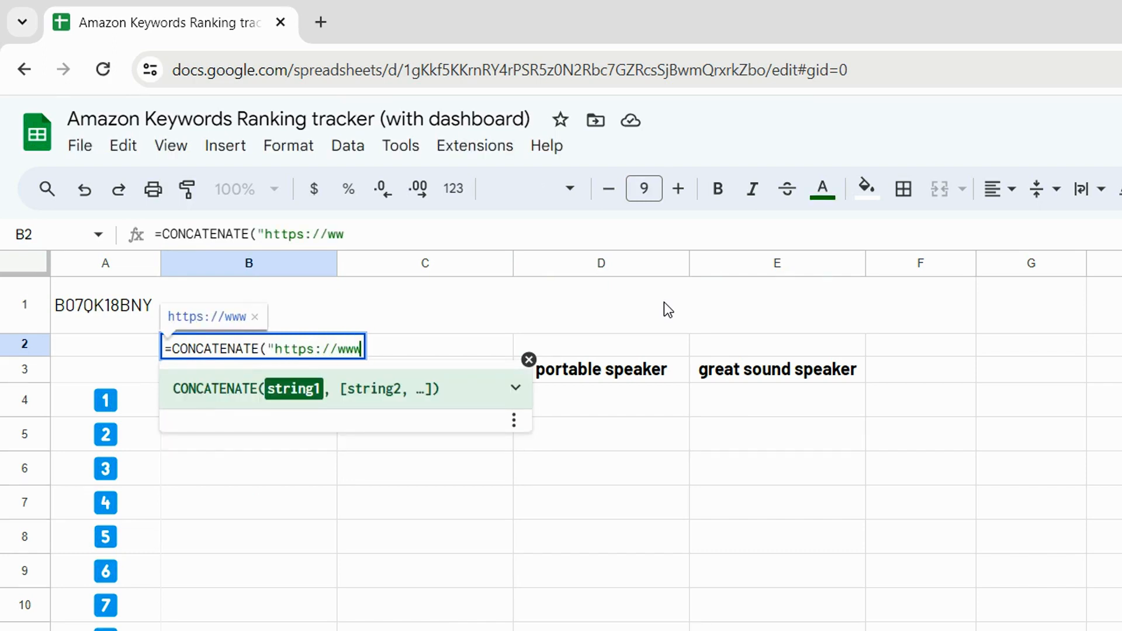
{"action": "type", "text": ".amazon."}
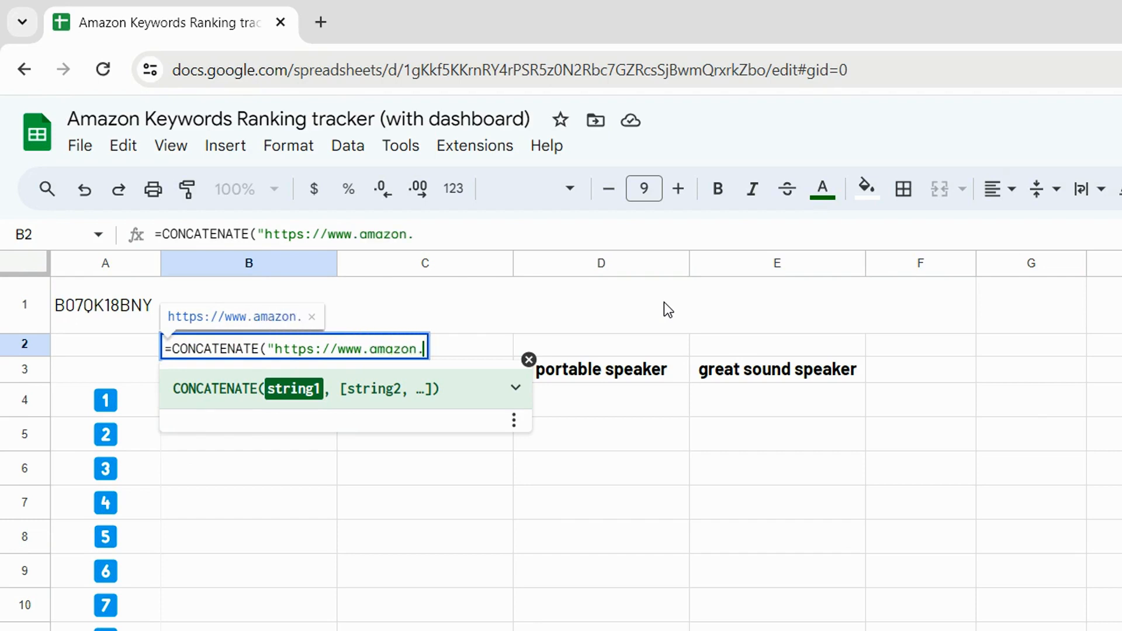
{"action": "type", "text": "com/s?k="}
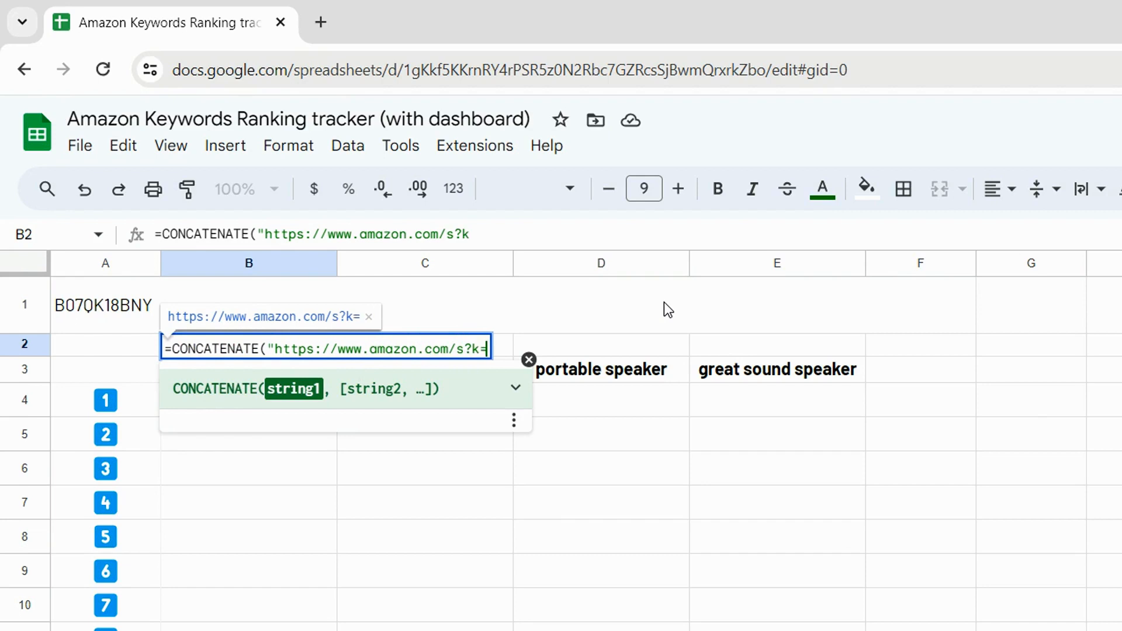
{"action": "type", "text": "\", "}
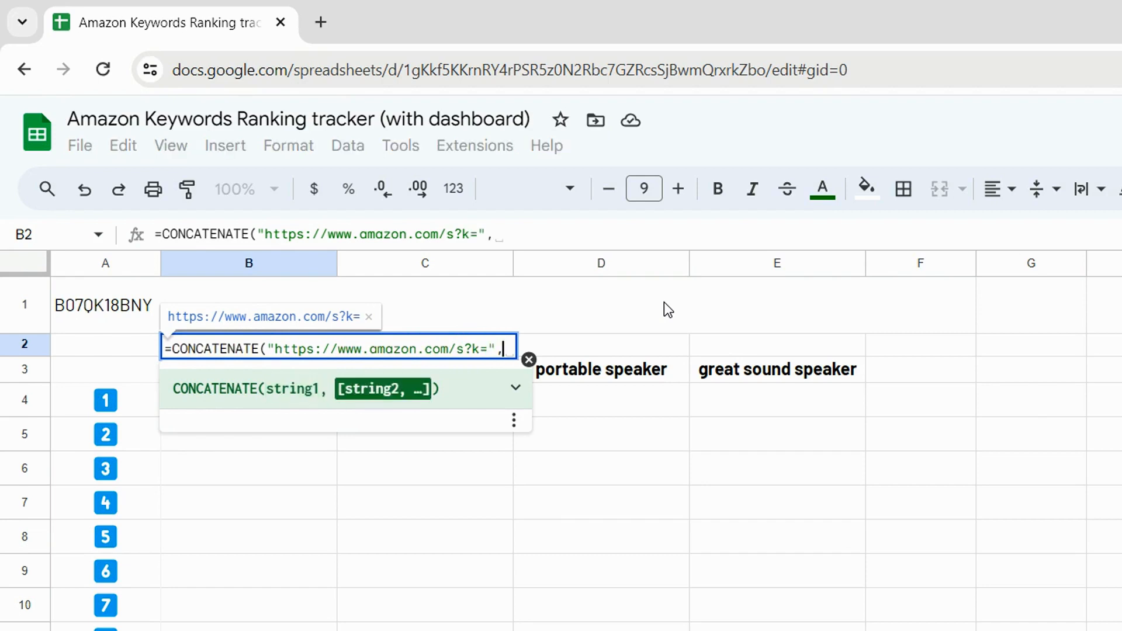
{"action": "type", "text": "SUBSTITUTE("}
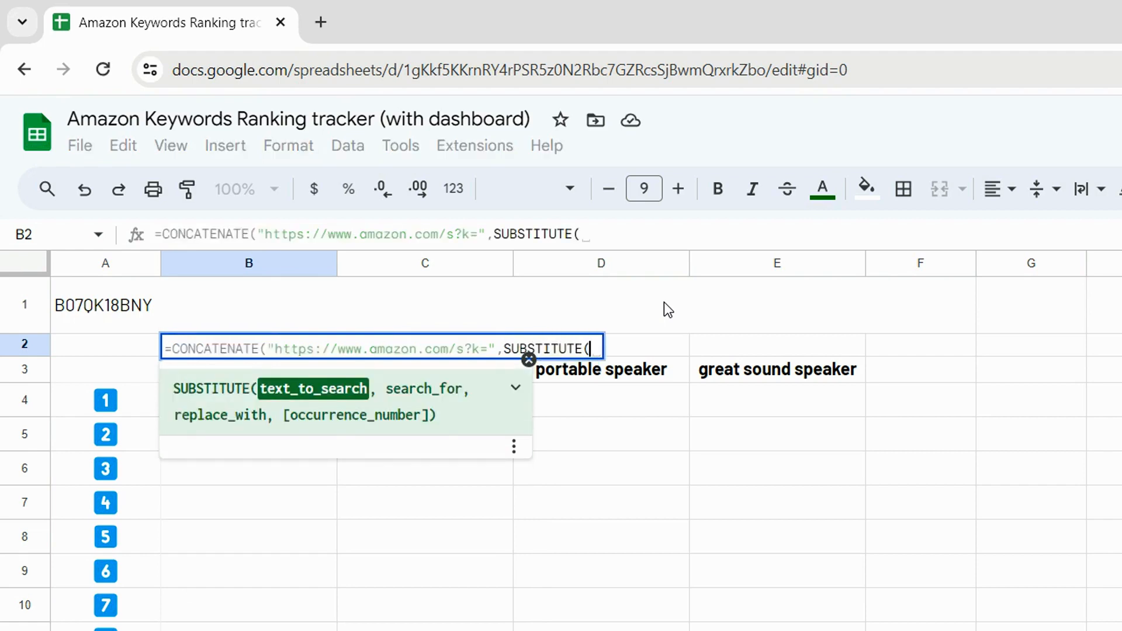
{"action": "type", "text": "B3"}
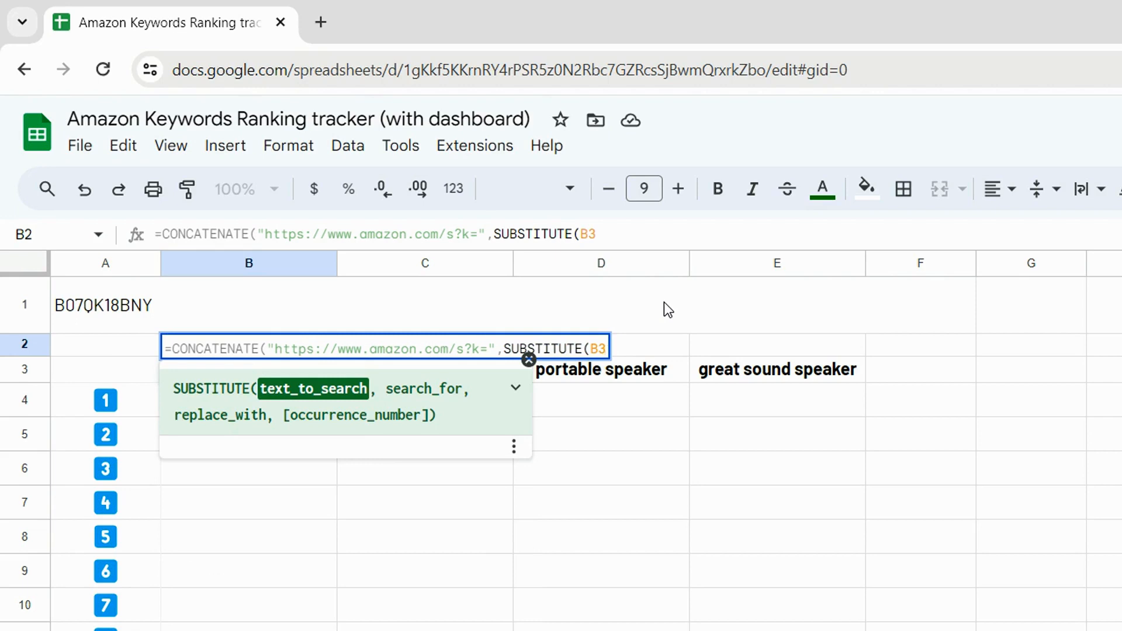
{"action": "type", "text": ",\" \""}
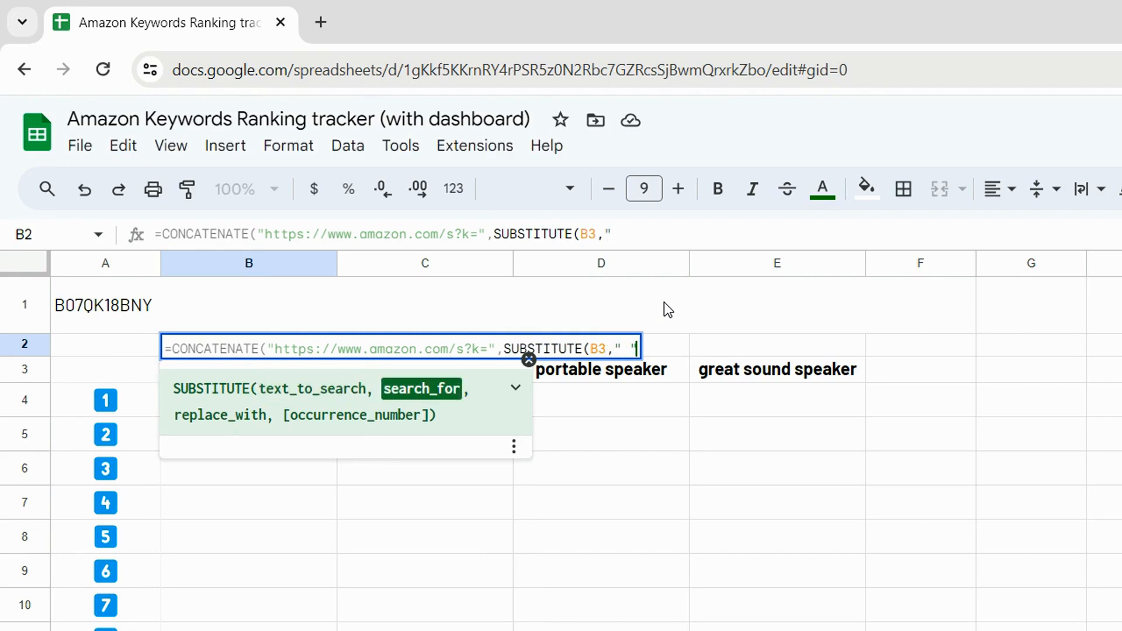
{"action": "type", "text": ",\"+\",0))"}
{"action": "key", "text": "Return"}
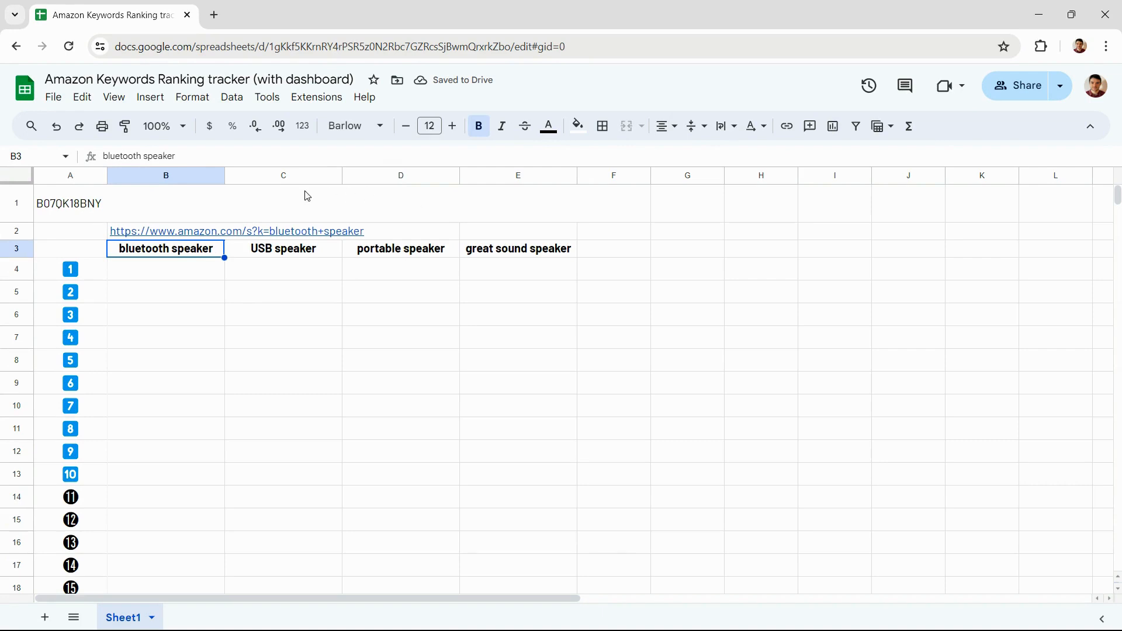
Copy the search URL formula from cell B2 across to cells C2 through E2.
{"action": "left_click", "coordinate": [215, 232]}
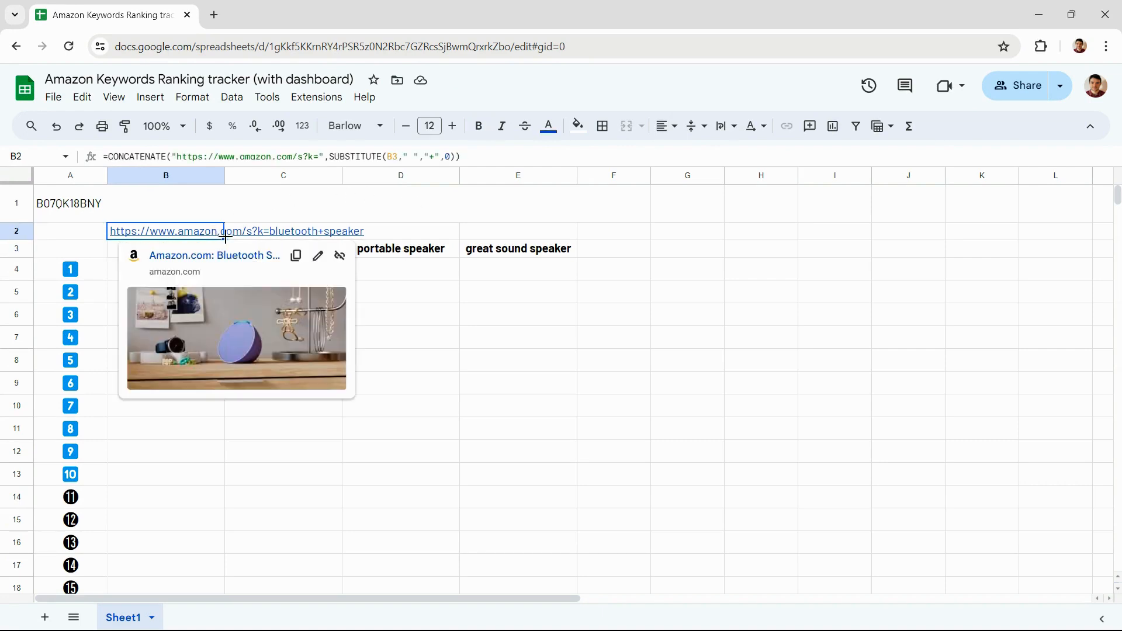
{"action": "left_click_drag", "start_coordinate": [387, 227], "coordinate": [478, 236]}
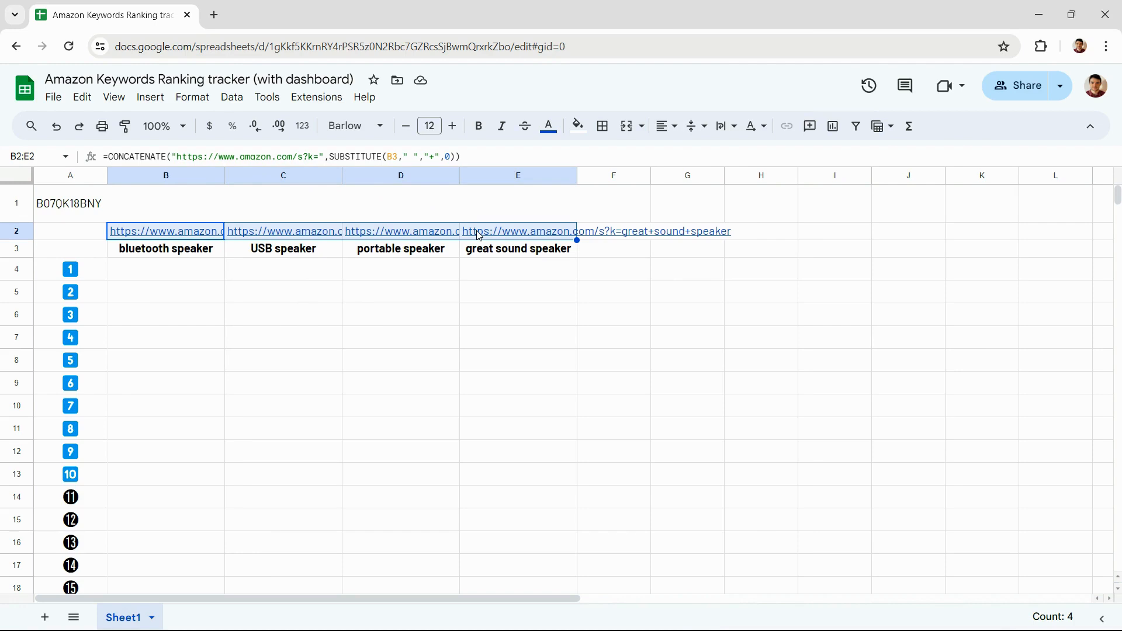
Enter =IMPORTFROMWEB(B2,"asin") in cell B4 to import the ASINs ranked for the first keyword.
{"action": "left_click", "coordinate": [216, 276]}
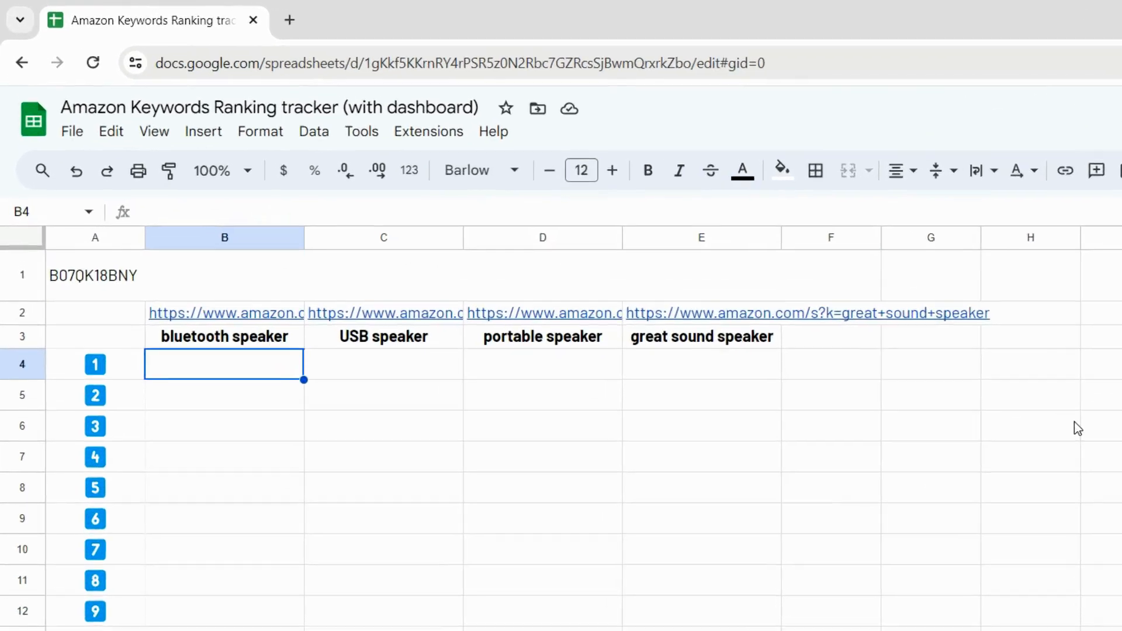
{"action": "type", "text": "="}
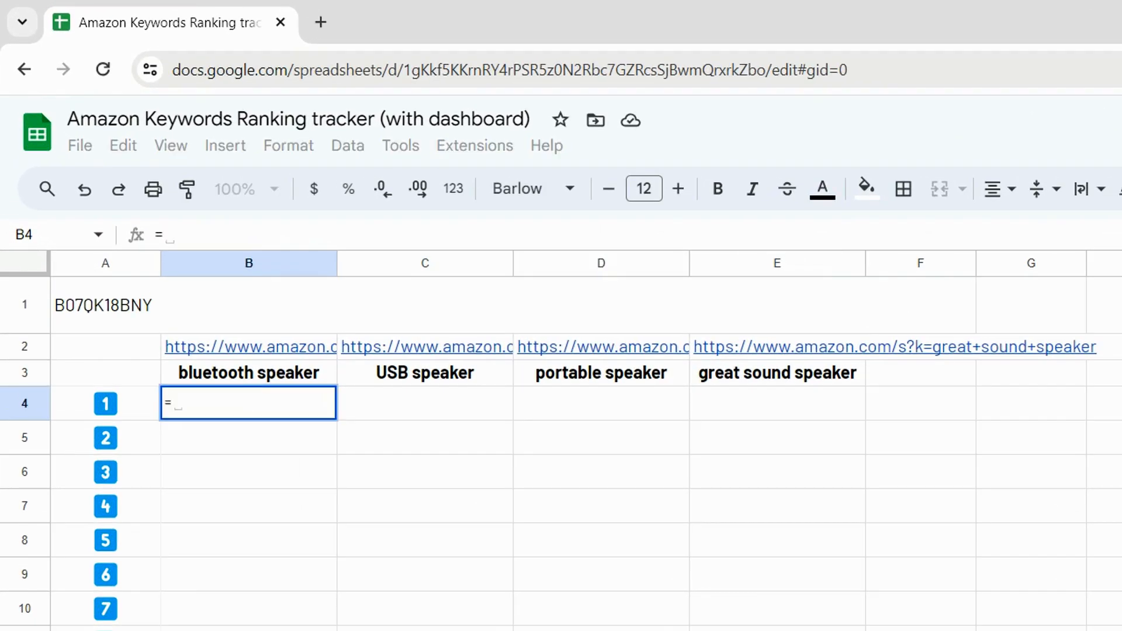
{"action": "type", "text": "IMPORTFROM"}
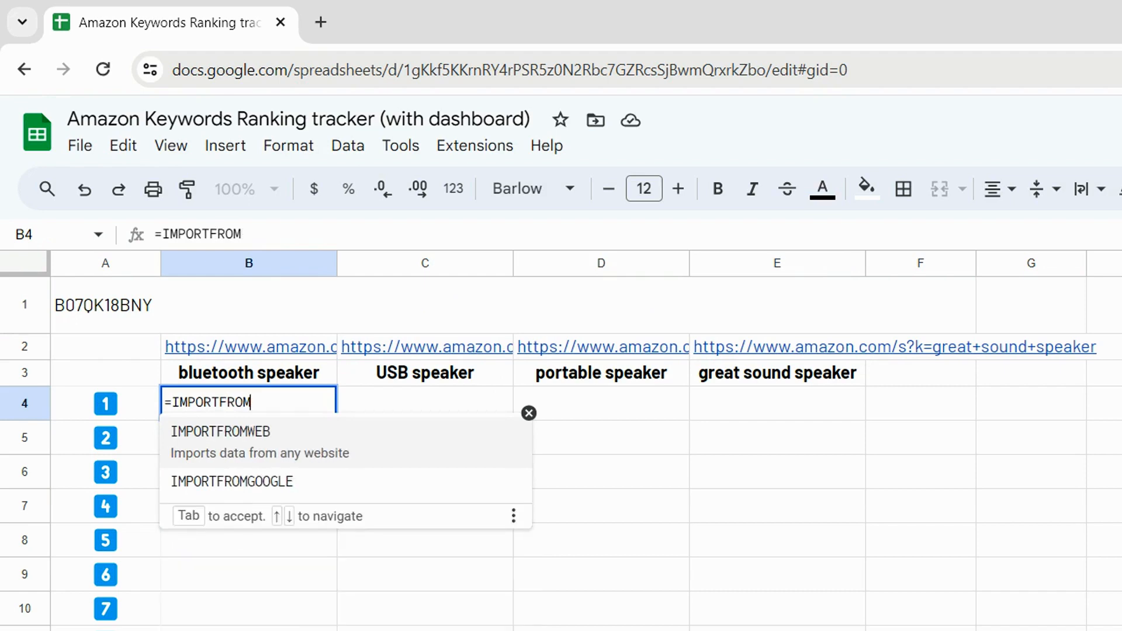
{"action": "type", "text": "WEB"}
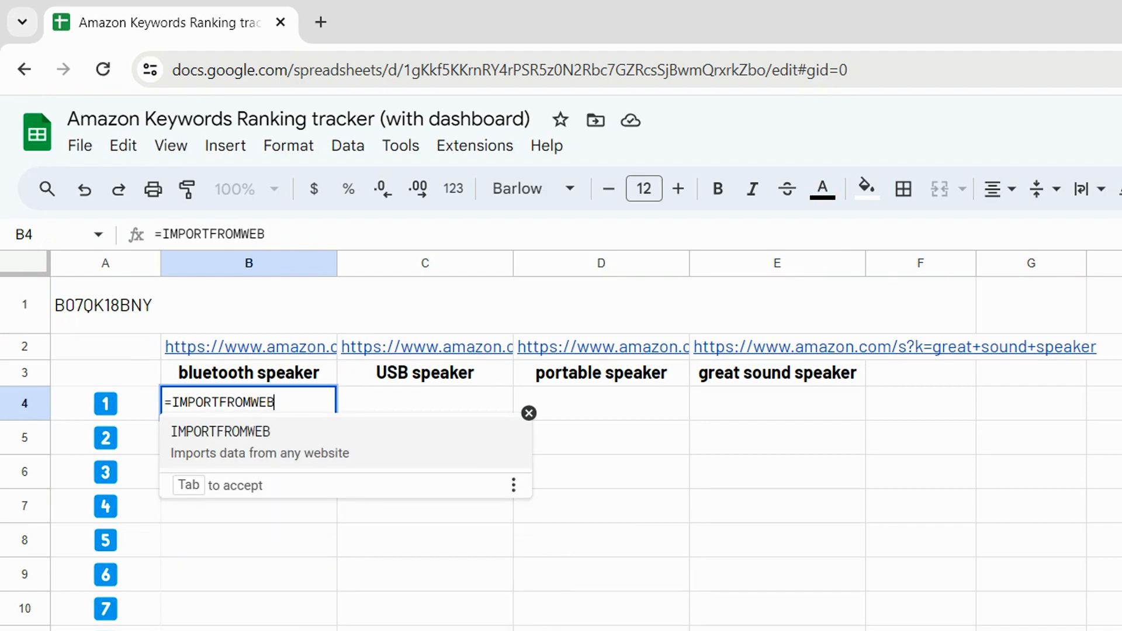
{"action": "type", "text": "("}
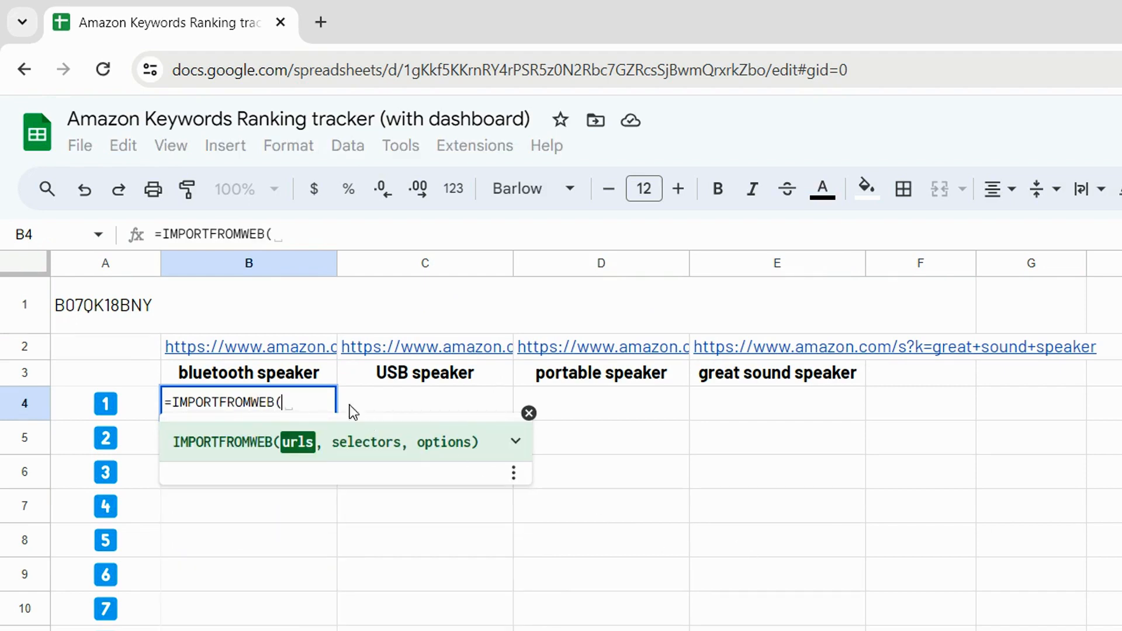
{"action": "left_click", "coordinate": [318, 353]}
{"action": "type", "text": ",\"asin\""}
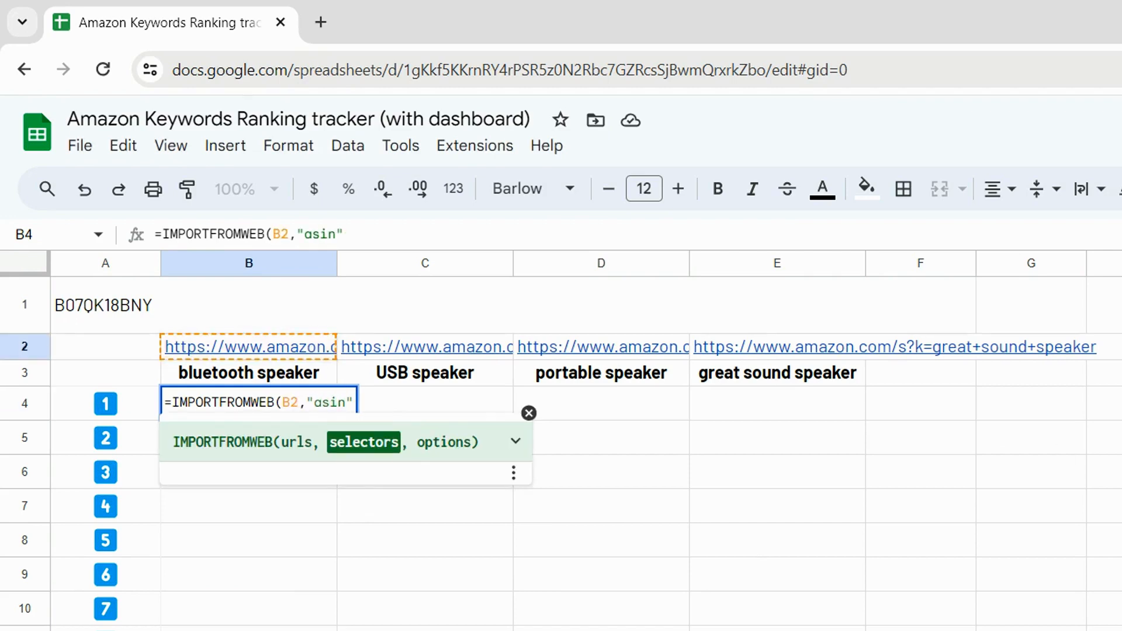
{"action": "type", "text": ")"}
{"action": "key", "text": "Return"}
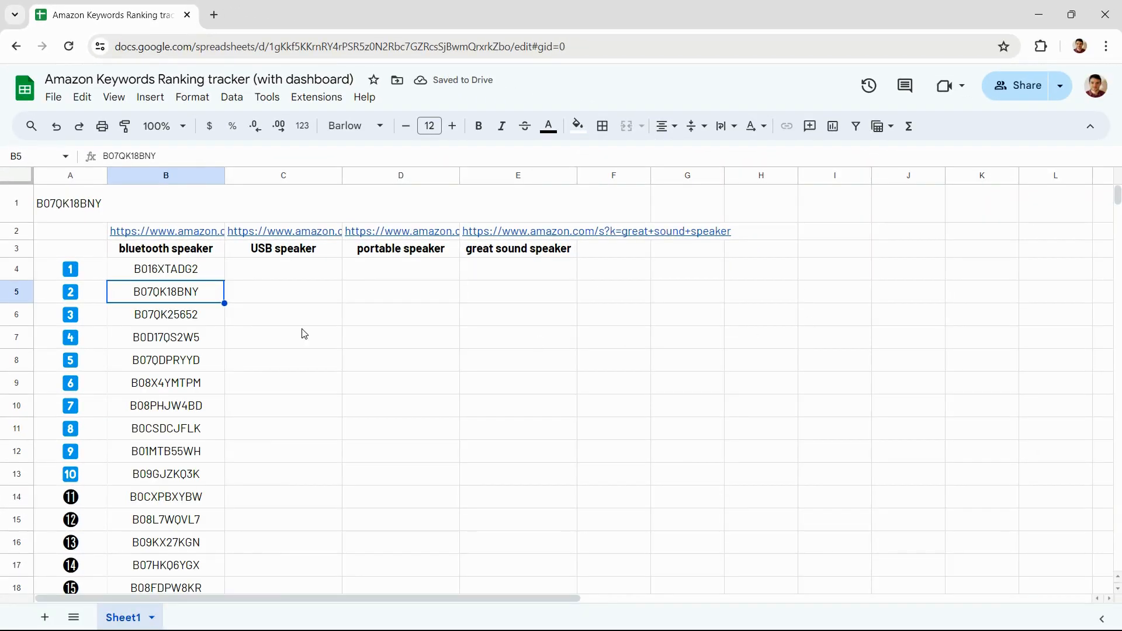
Copy the IMPORTFROMWEB formula from cell B4 across to cells C4 through E4.
{"action": "left_click", "coordinate": [207, 278]}
{"action": "left_click_drag", "start_coordinate": [226, 279], "coordinate": [511, 264]}
{"action": "left_click", "coordinate": [769, 271]}
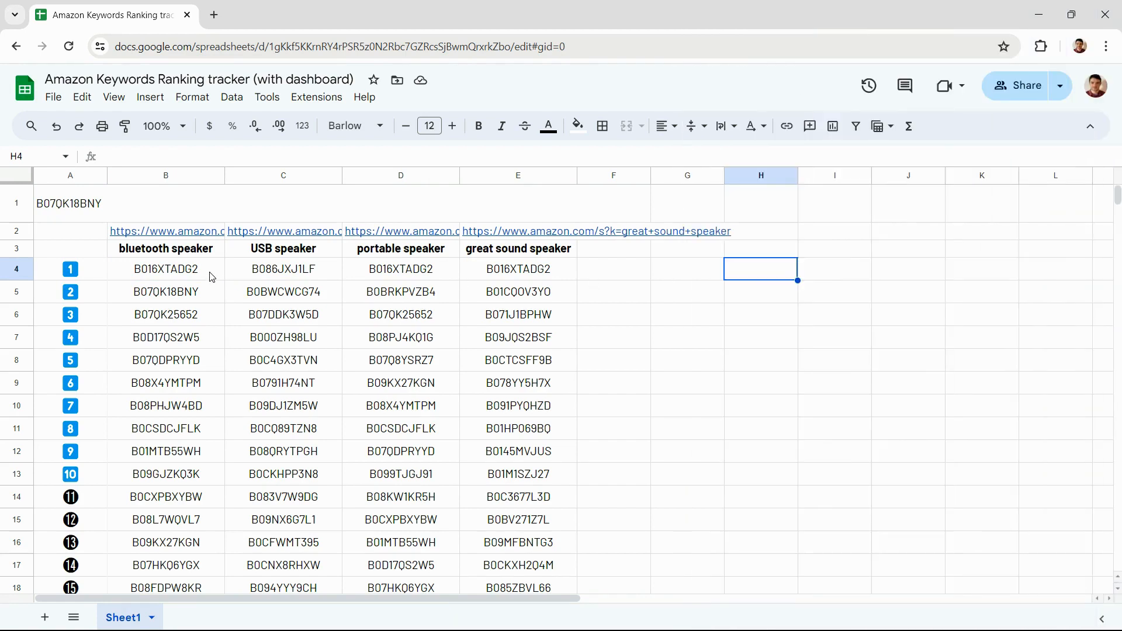
Start a conditional formatting rule for the range B4:E19 with the condition "Custom formula is".
{"action": "left_click_drag", "start_coordinate": [212, 277], "coordinate": [474, 406]}
{"action": "scroll", "coordinate": [475, 407], "scroll_direction": "up", "scroll_amount": 4}
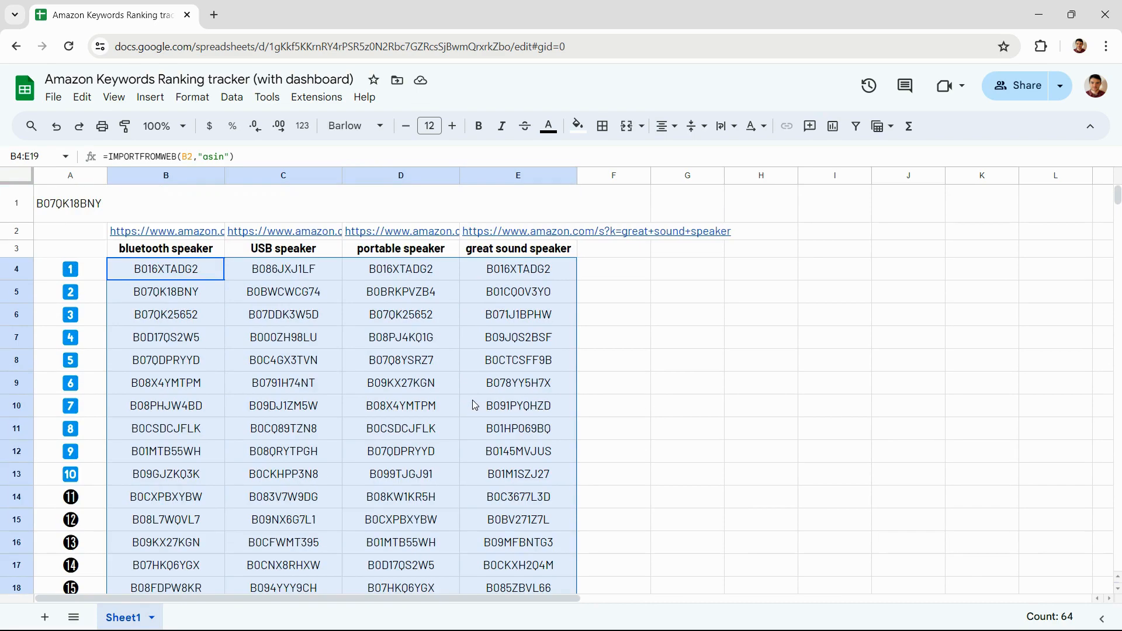
{"action": "right_click", "coordinate": [336, 315]}
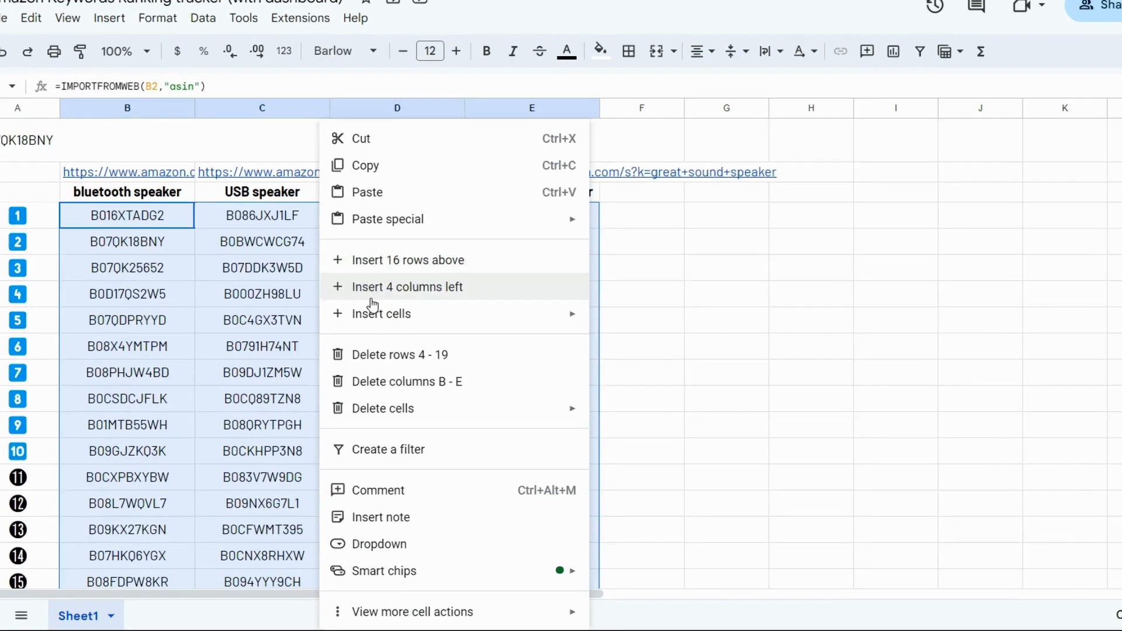
{"action": "mouse_move", "coordinate": [572, 605]}
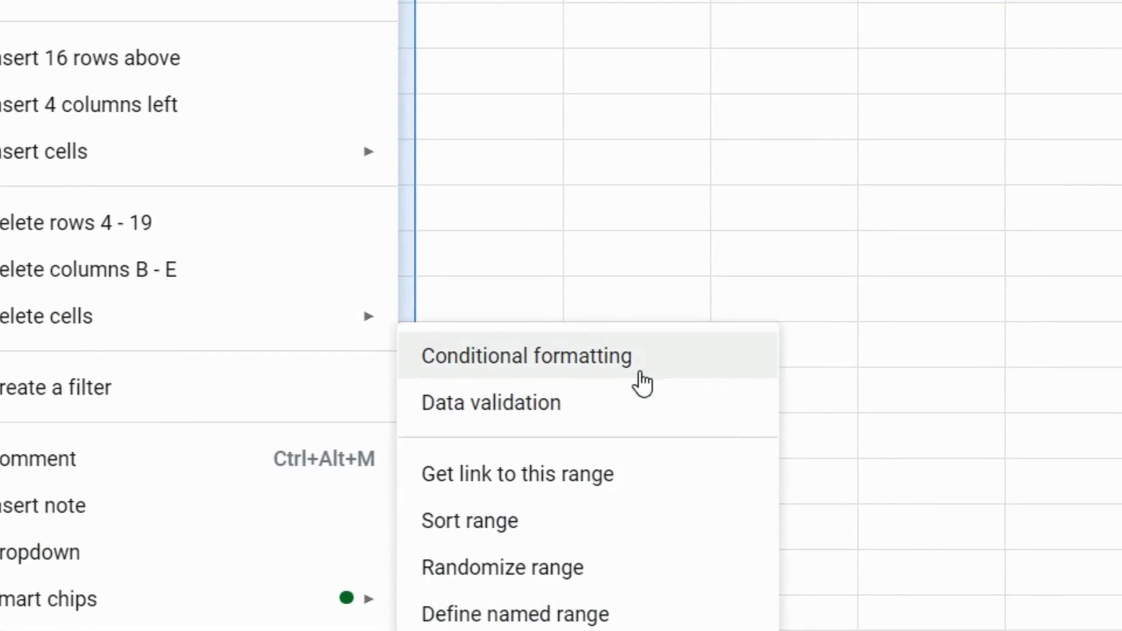
{"action": "left_click", "coordinate": [641, 374]}
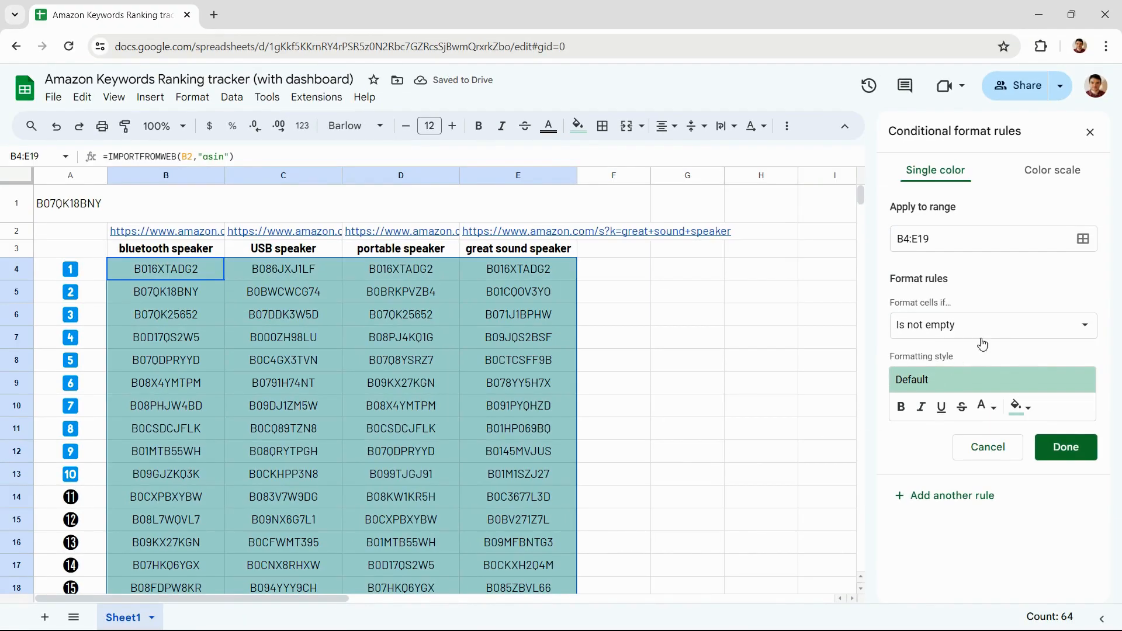
{"action": "left_click", "coordinate": [994, 327]}
{"action": "scroll", "coordinate": [994, 335], "scroll_direction": "down", "scroll_amount": 3}
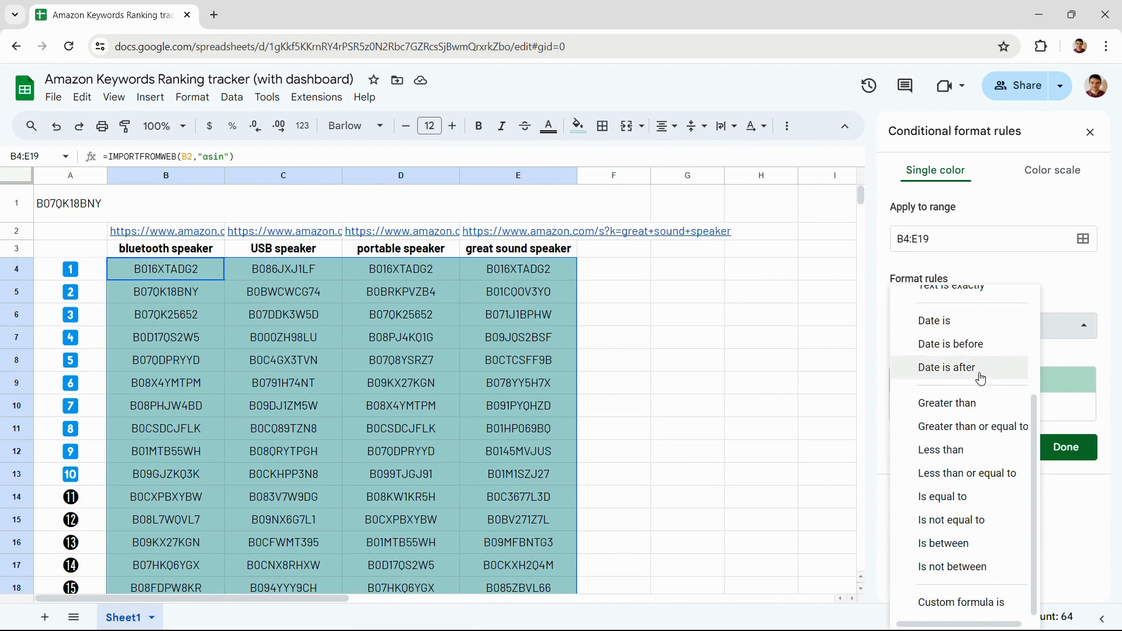
{"action": "left_click", "coordinate": [965, 604]}
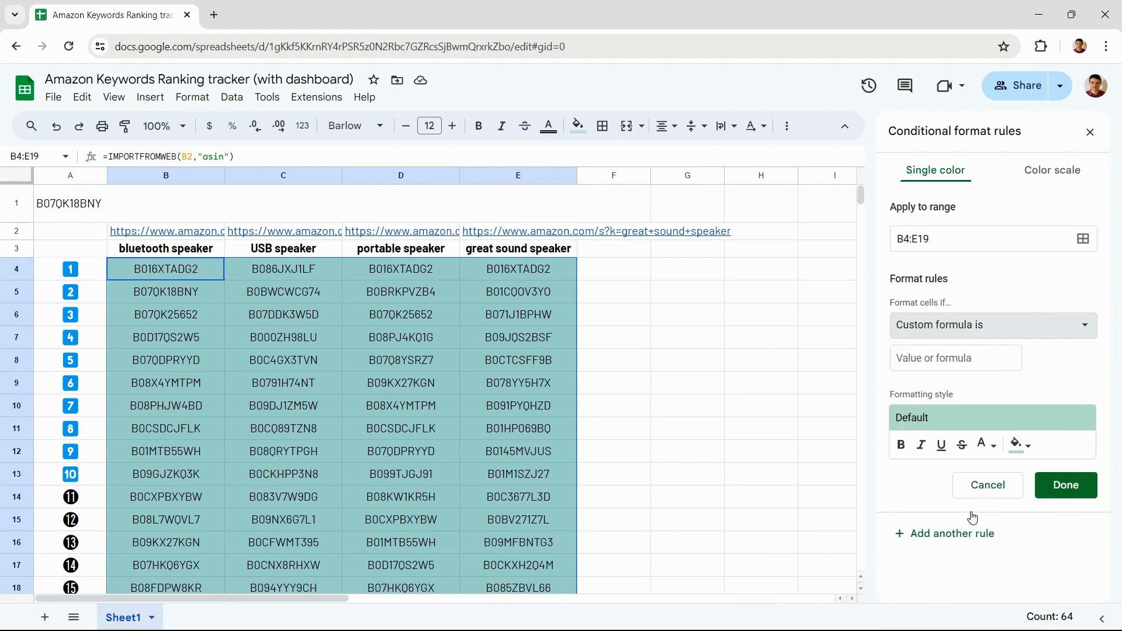
Give the rule the formula =IF(B4<>"",SEARCH(B4,$A$1)>0,"") with the default style, save it and close the conditional format rules.
{"action": "left_click", "coordinate": [988, 368]}
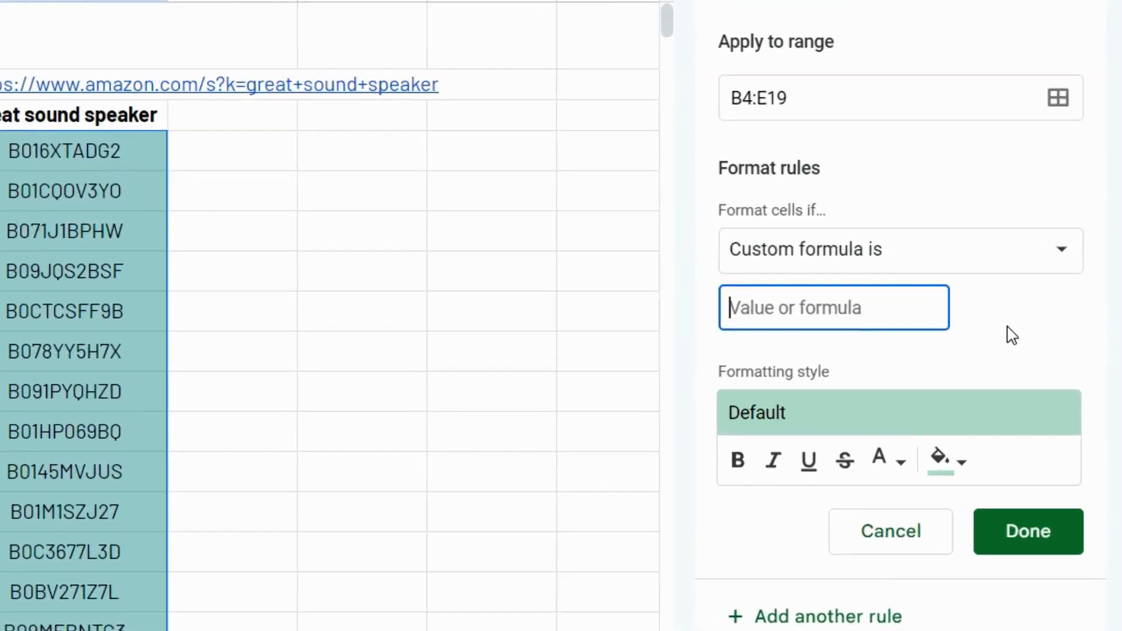
{"action": "type", "text": "=IF"}
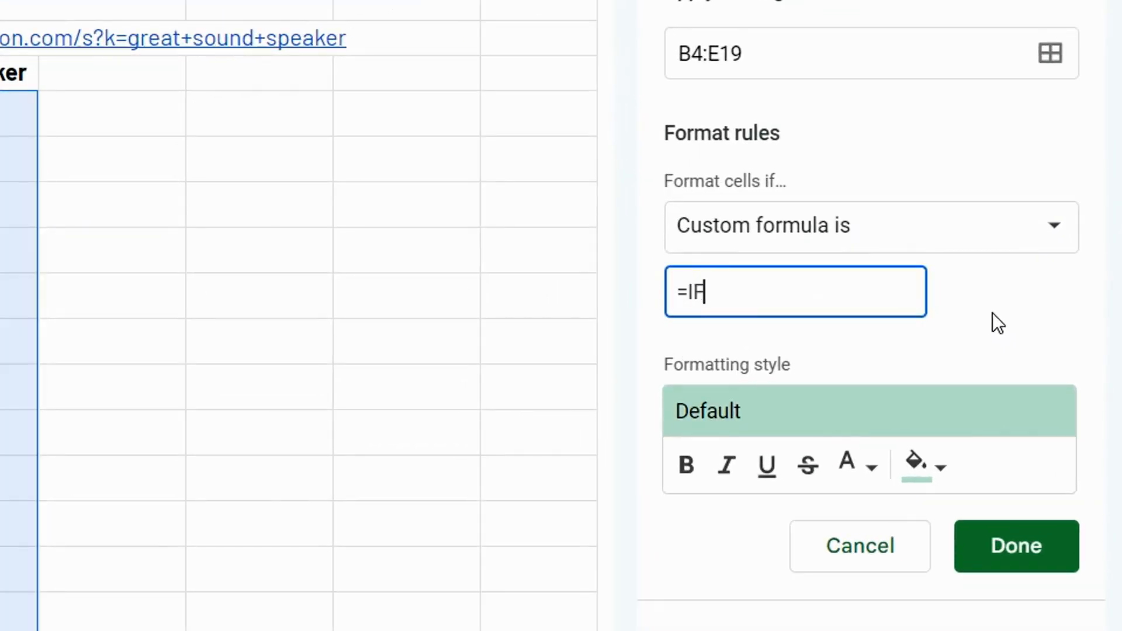
{"action": "type", "text": "(B4"}
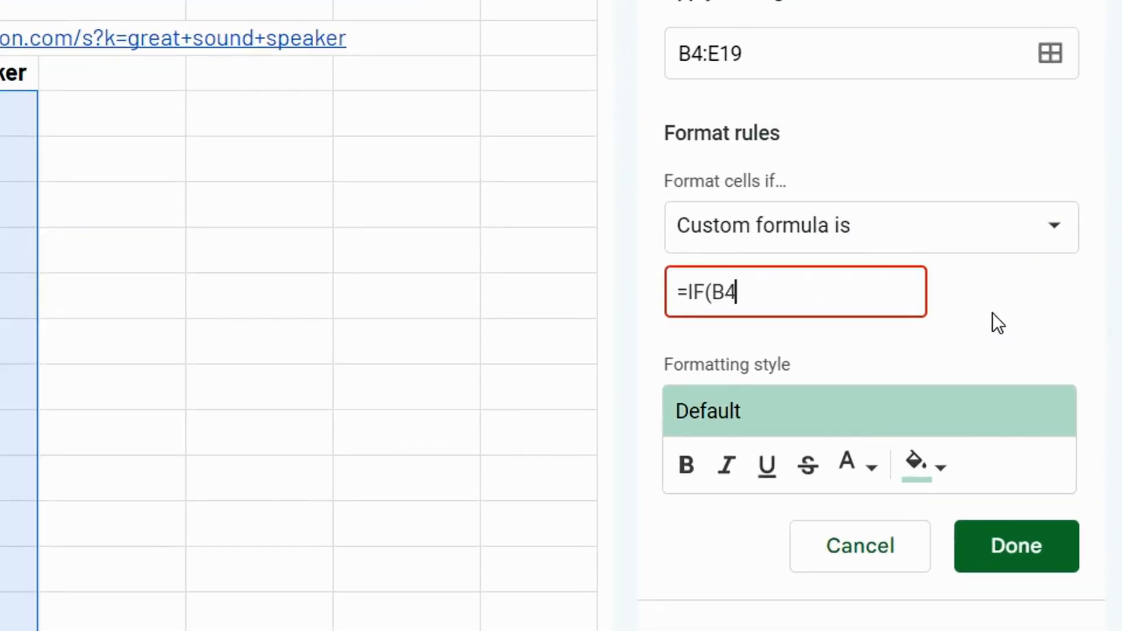
{"action": "type", "text": "<>\"\",SEARCH"}
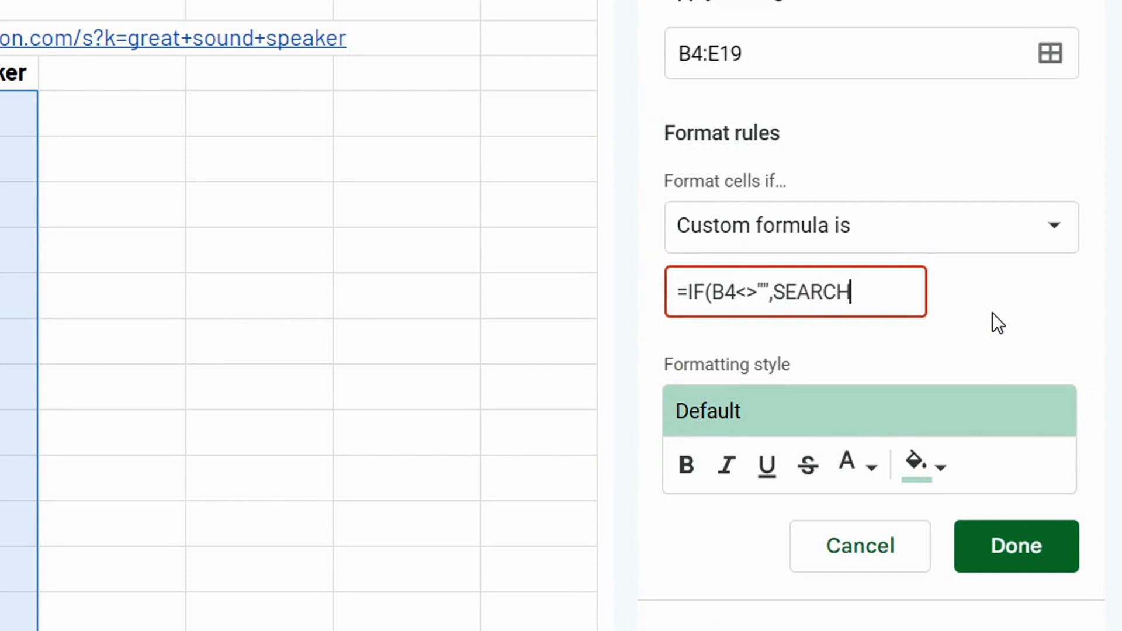
{"action": "type", "text": "(B4,$A$1"}
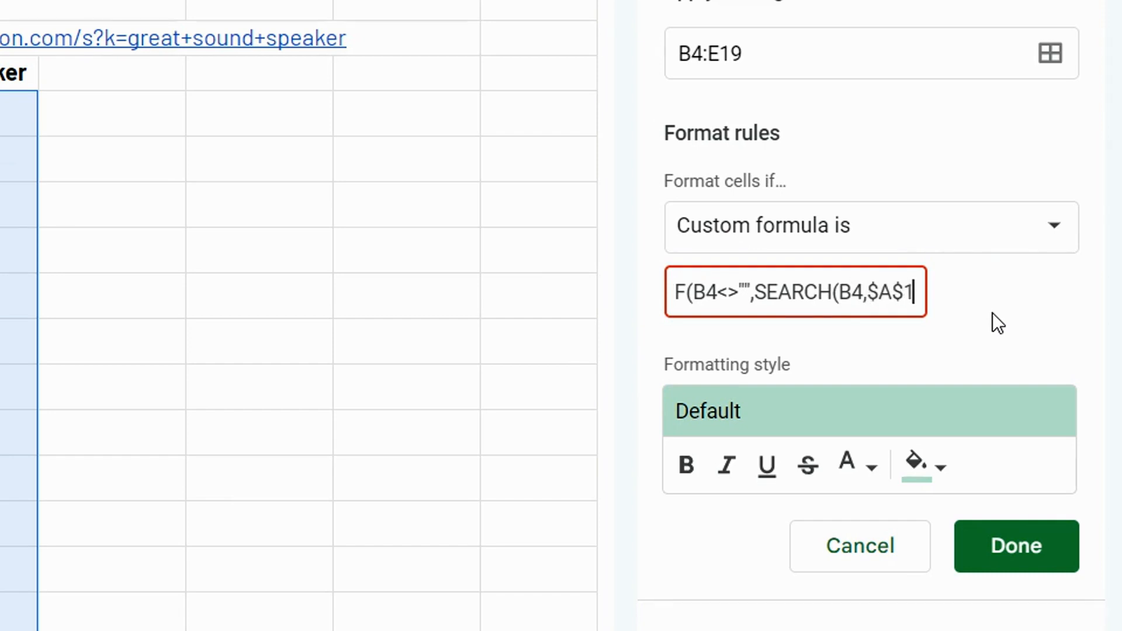
{"action": "type", "text": ")>"}
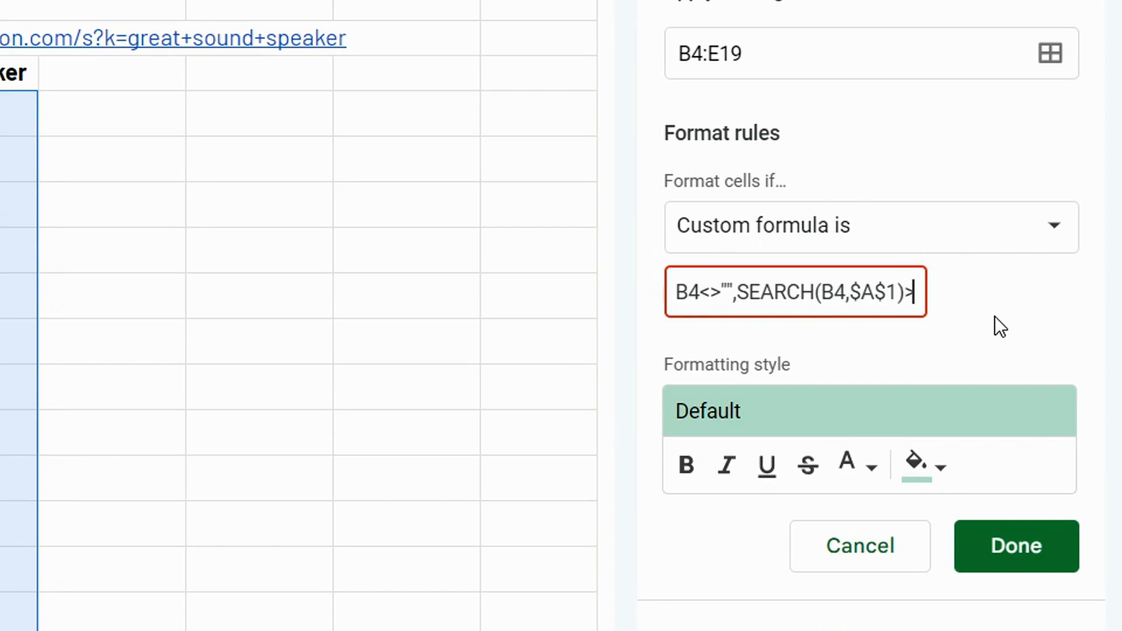
{"action": "type", "text": "0"}
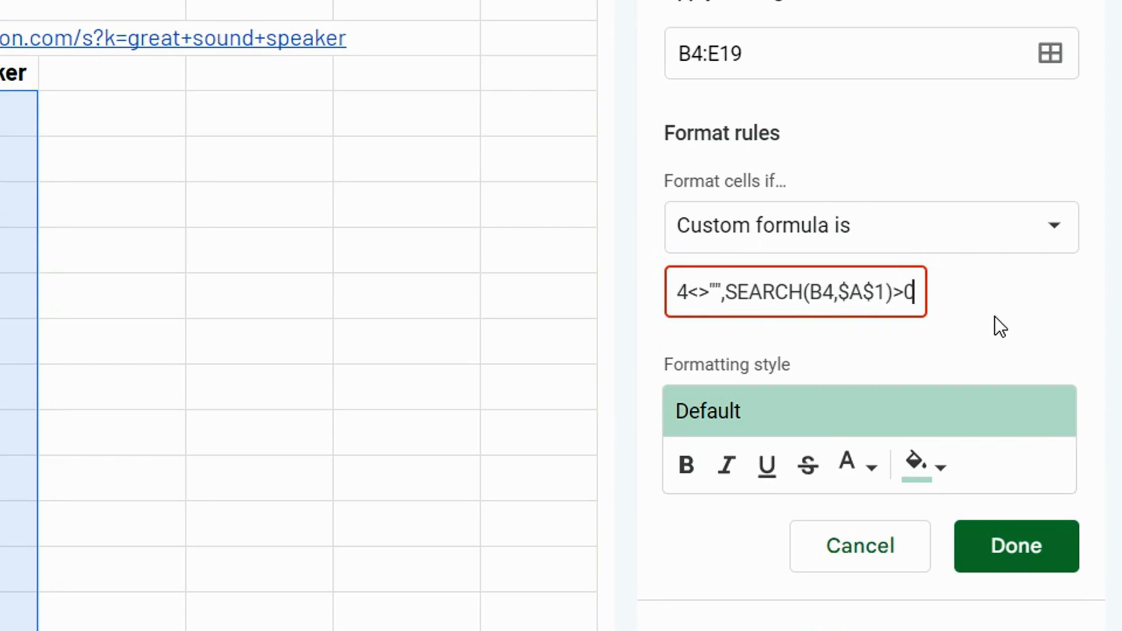
{"action": "type", "text": ",\"\""}
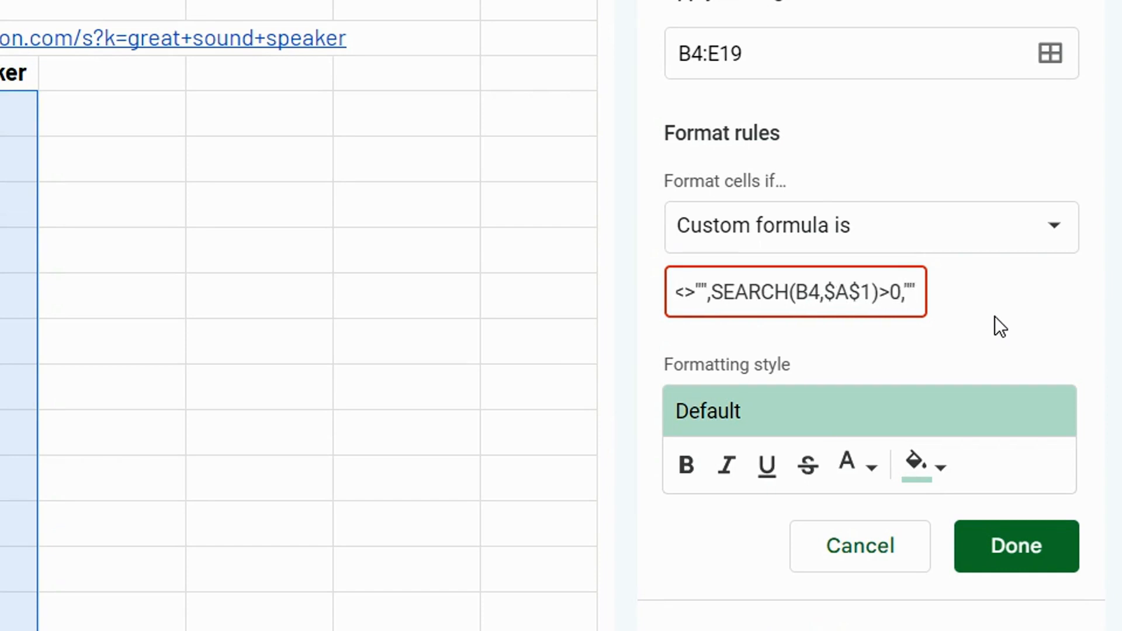
{"action": "type", "text": ")"}
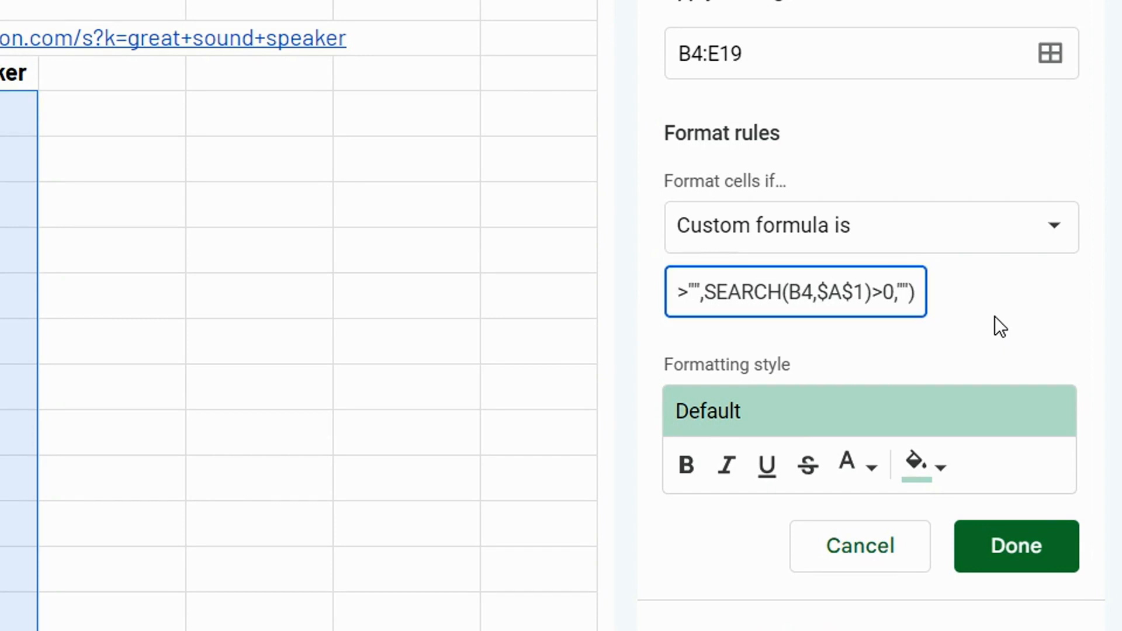
{"action": "left_click", "coordinate": [1026, 552]}
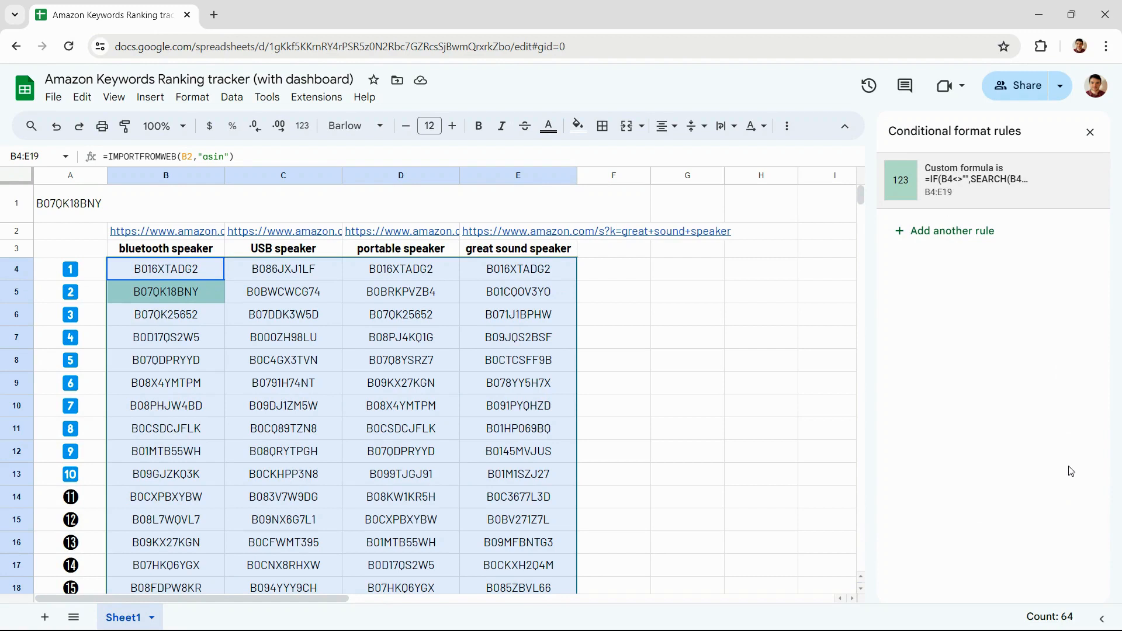
{"action": "left_click", "coordinate": [1090, 132]}
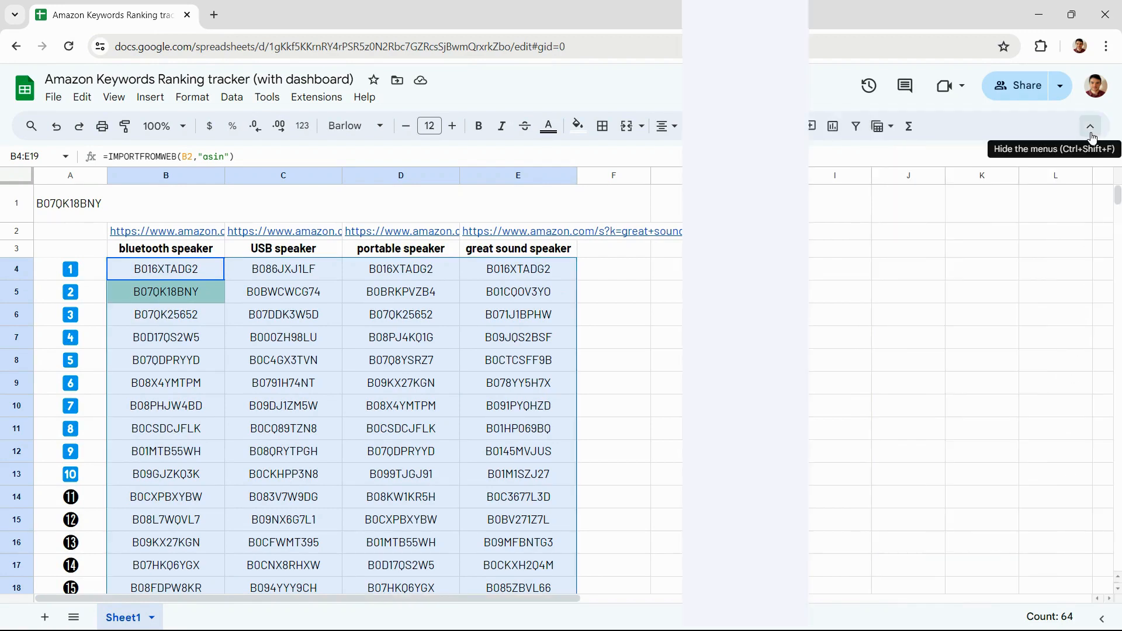
{"action": "left_click", "coordinate": [709, 273]}
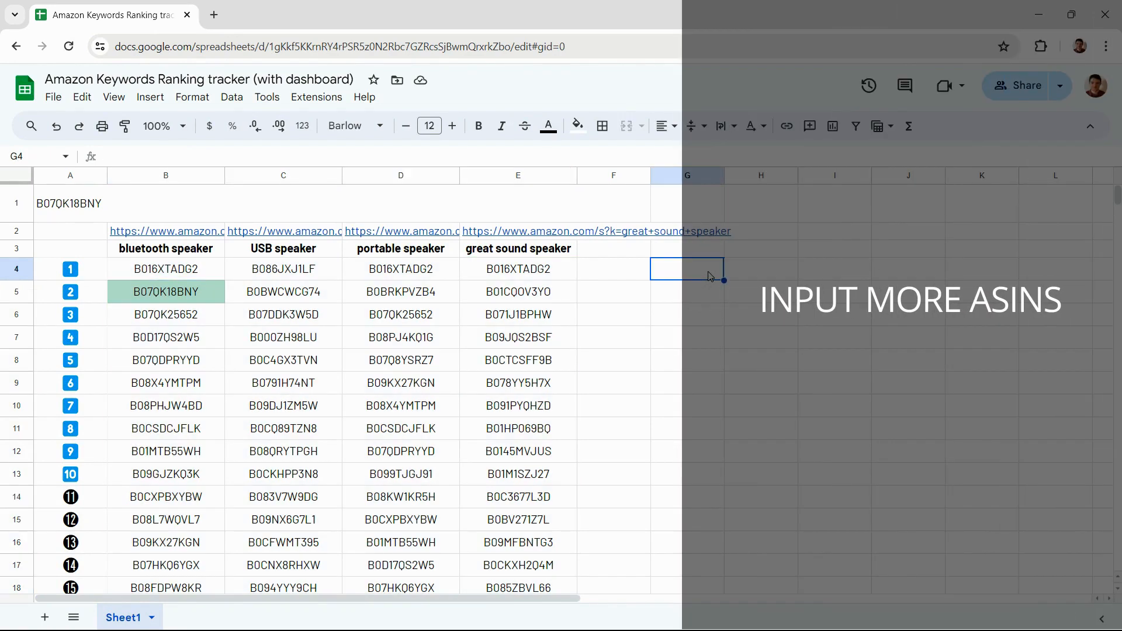
Append the ASINs B086JXJ1LF, B07DDK3W5D, B07Q8YSRZ7, B071J1BPHW, B083V7W9DG, B091PYQHZD and B08X4YMTPM to the merged cell A1:F1.
{"action": "double_click", "coordinate": [544, 207]}
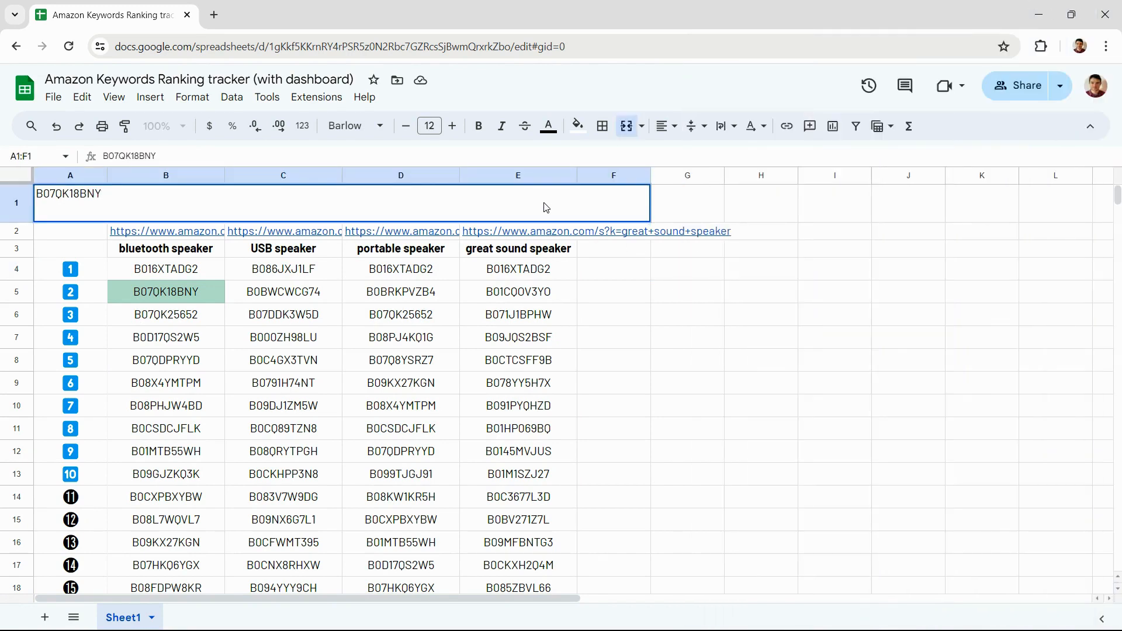
{"action": "type", "text": "B086JXJ1LF B07DDK3W5D B07Q8YSRZ7 B071J1BPHW B083V7W9DG B091PYQHZD B08X4YMTPM"}
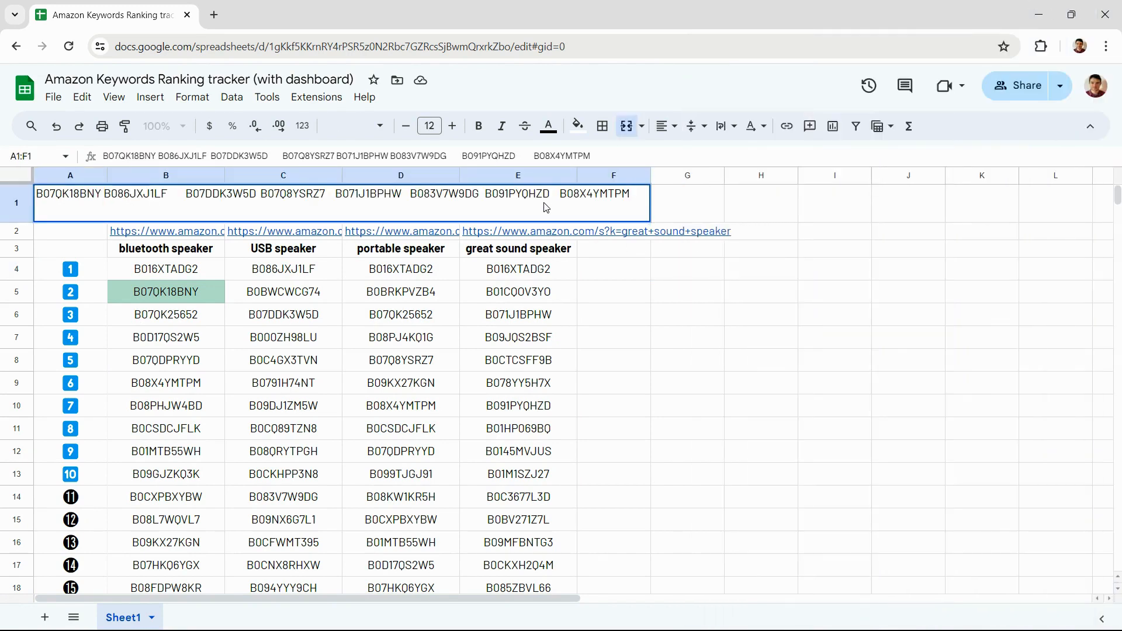
{"action": "key", "text": "Return"}
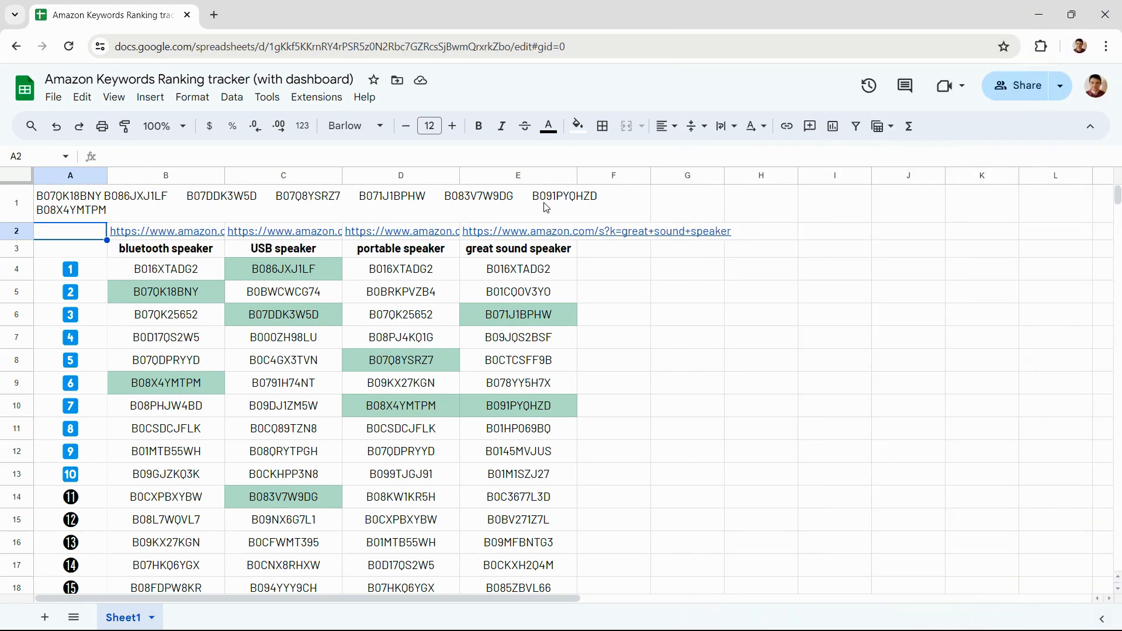
Replace the first two keywords with cheap speaker in cell B3 and outdoor speaker in cell C3.
{"action": "key", "text": "Right"}
{"action": "key", "text": "Down"}
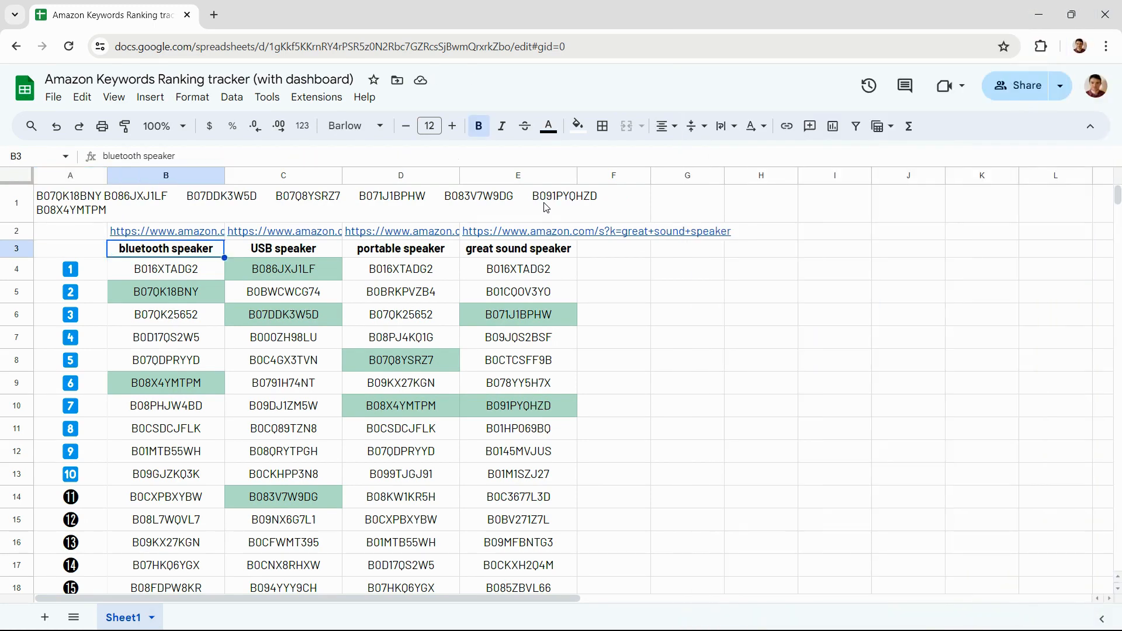
{"action": "type", "text": "cheap speaker"}
{"action": "key", "text": "Tab"}
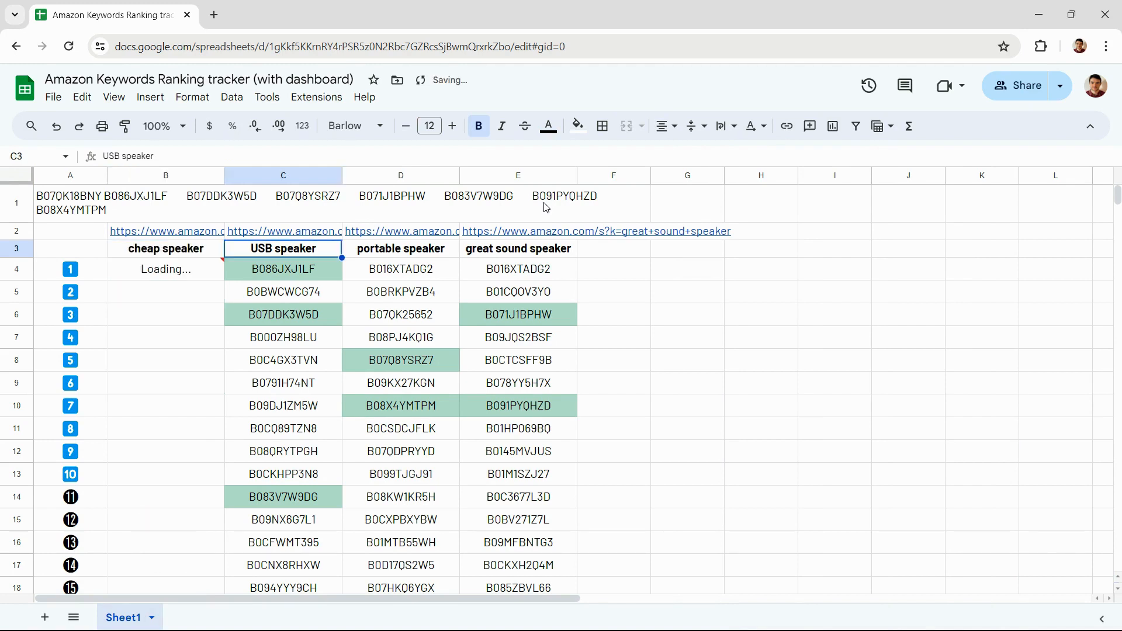
{"action": "type", "text": "outdoor s"}
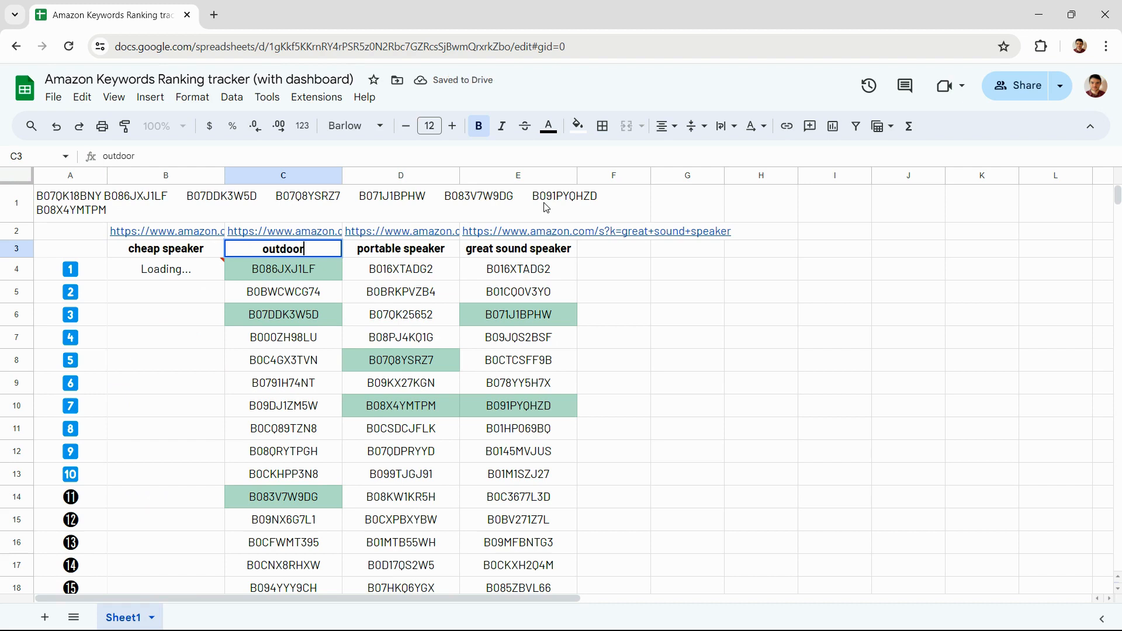
{"action": "type", "text": "peaker"}
{"action": "key", "text": "Return"}
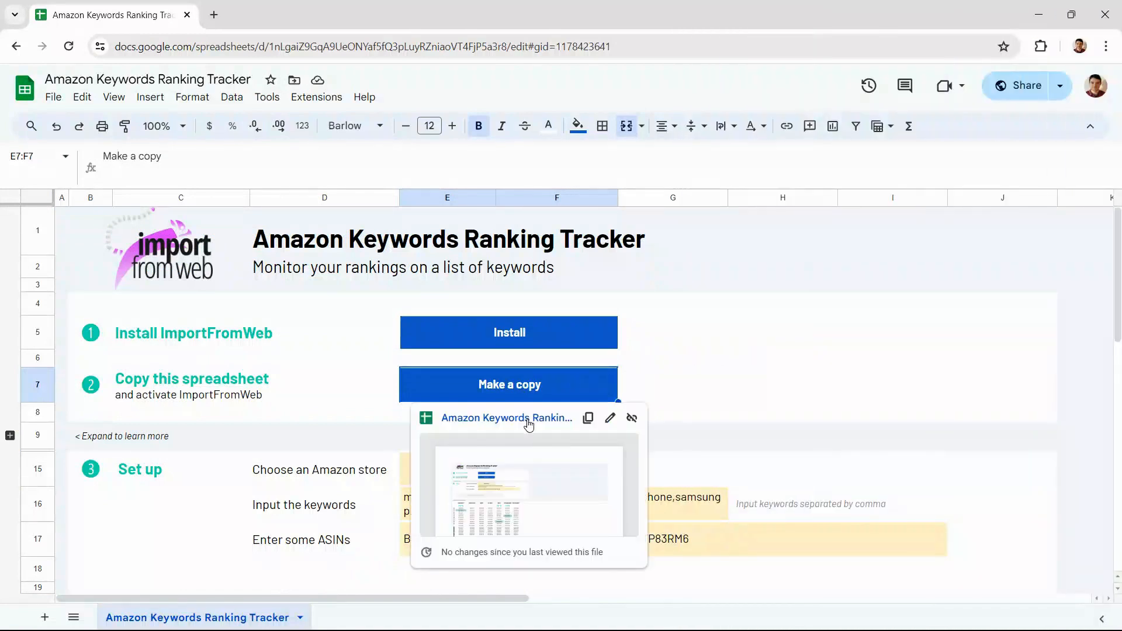
Make a copy of the Amazon Keywords Ranking Tracker template, activate the ImportFromWeb add-on in it and dismiss its notification.
{"action": "left_click", "coordinate": [526, 421]}
{"action": "left_click", "coordinate": [360, 334]}
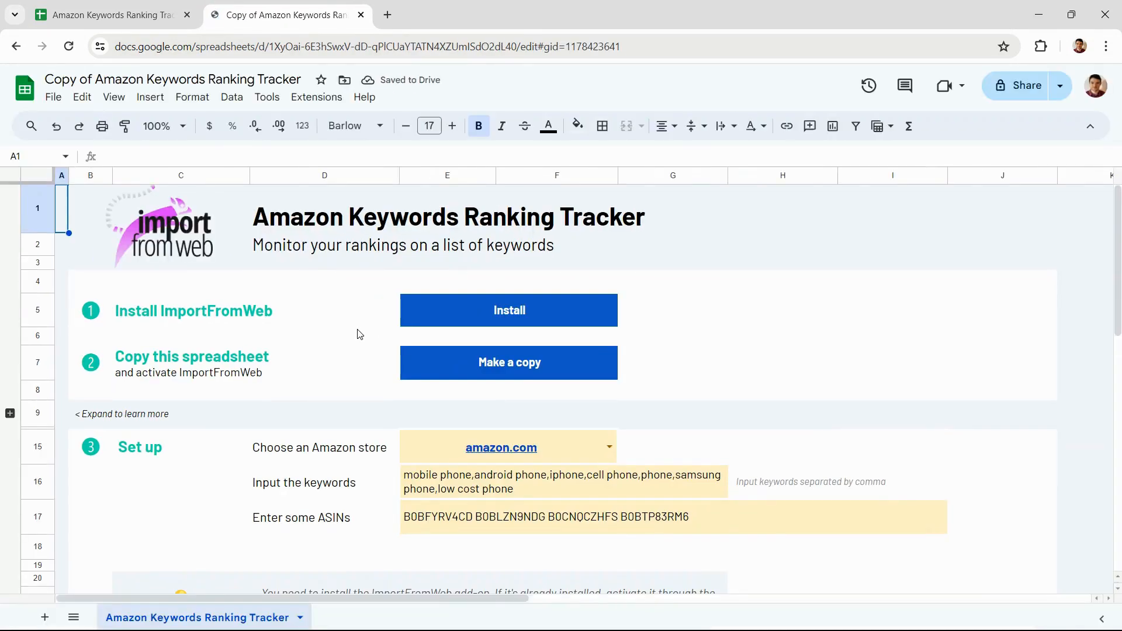
{"action": "left_click", "coordinate": [317, 97]}
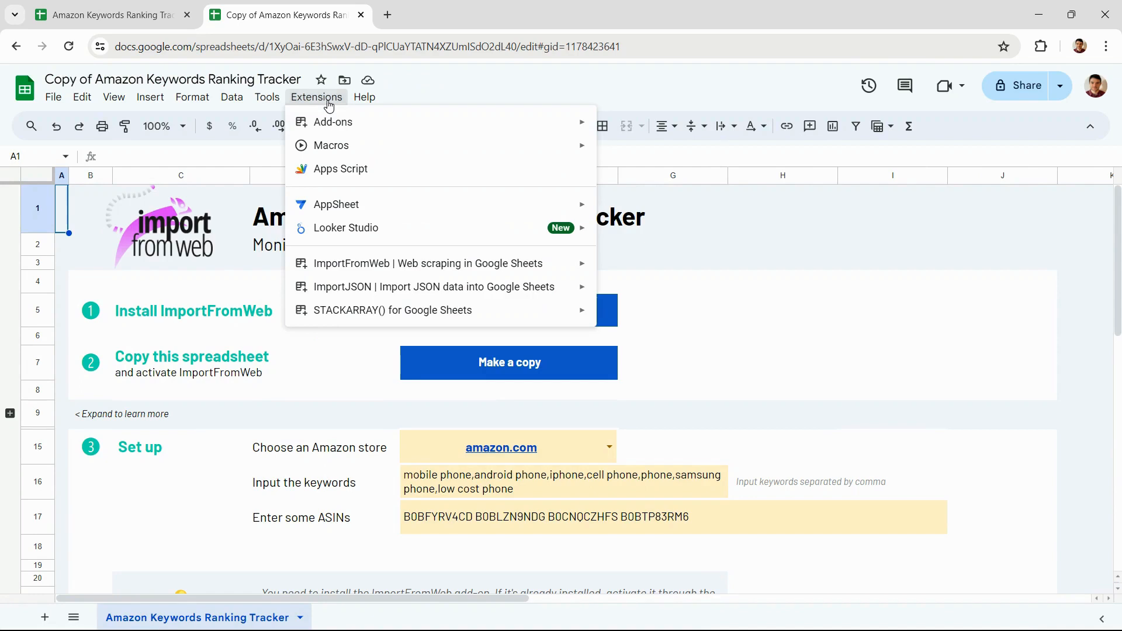
{"action": "mouse_move", "coordinate": [395, 267]}
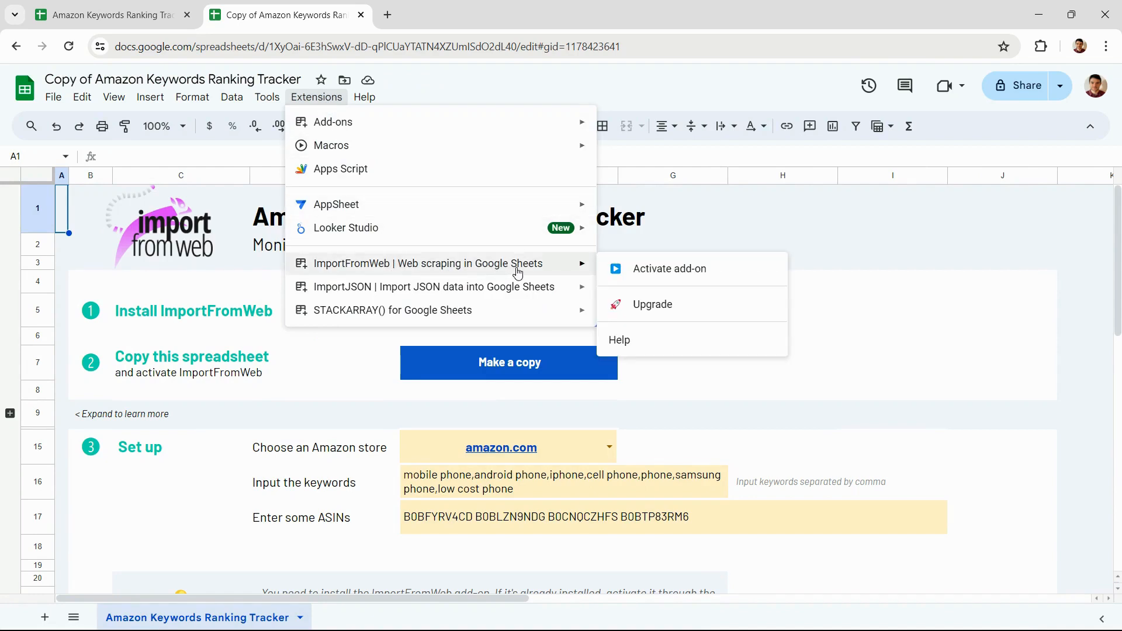
{"action": "left_click", "coordinate": [725, 273]}
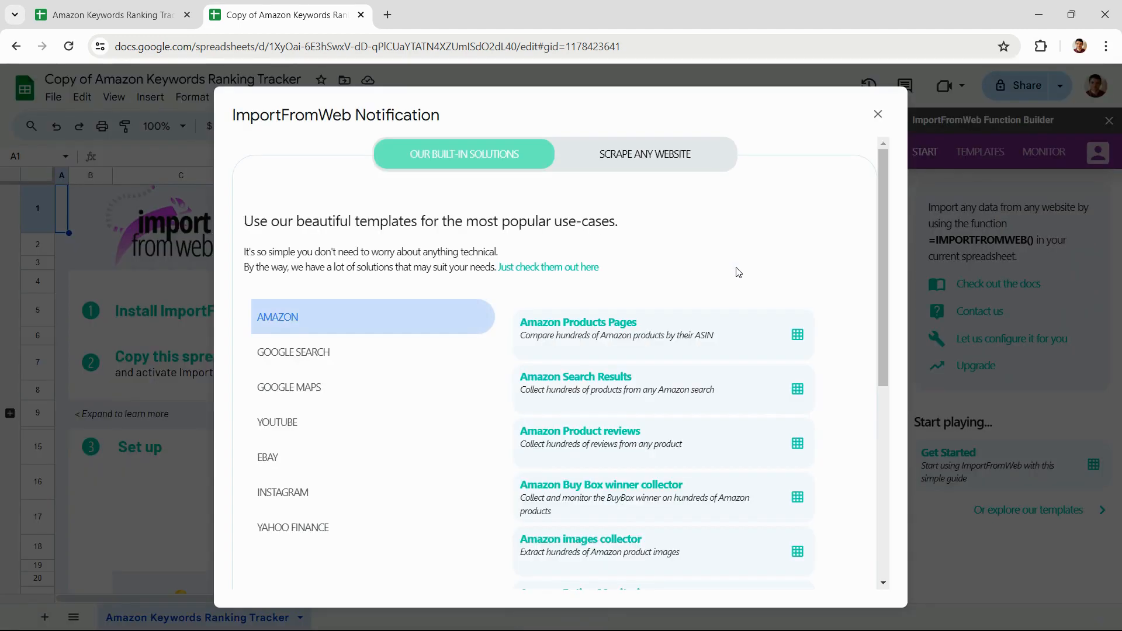
{"action": "left_click_drag", "start_coordinate": [882, 236], "coordinate": [909, 219]}
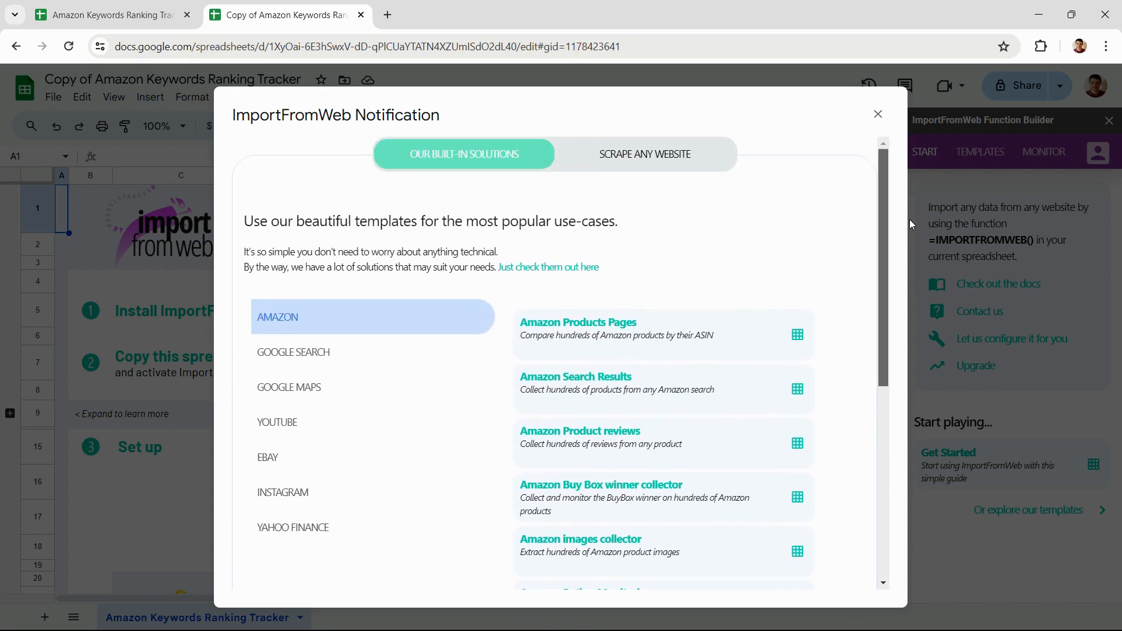
{"action": "left_click", "coordinate": [878, 114]}
Replace the tracker's input keywords with bluetooth speaker,USB speaker,portable speaker,great sound speaker.
{"action": "left_click", "coordinate": [660, 480]}
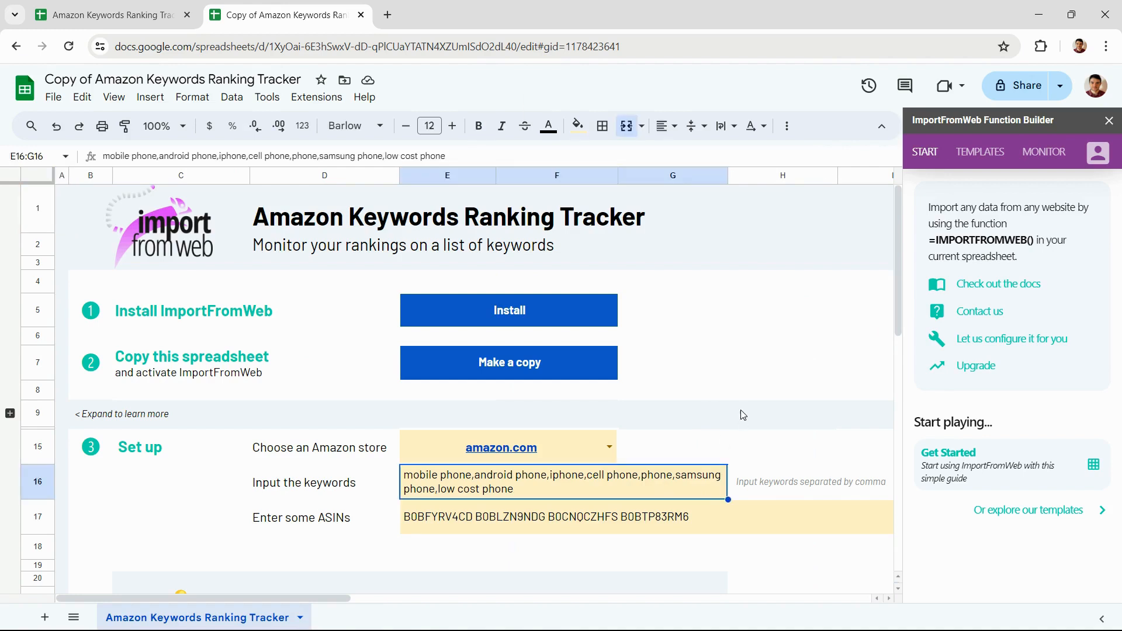
{"action": "key", "text": "Delete"}
{"action": "type", "text": "bluetooth"}
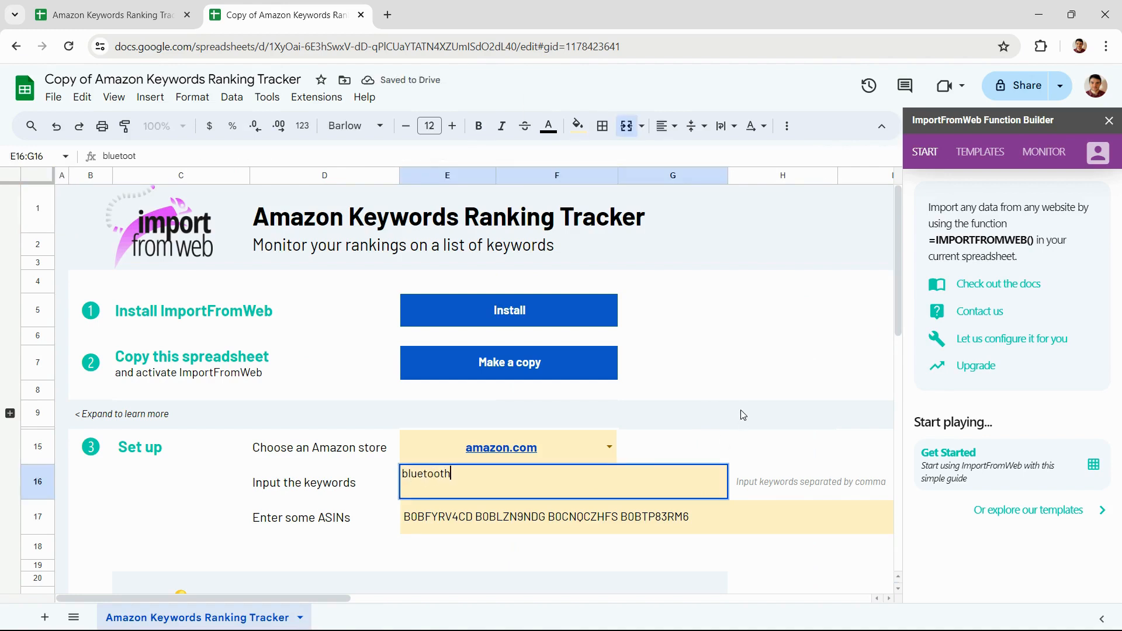
{"action": "type", "text": " speaker,USB speaker"}
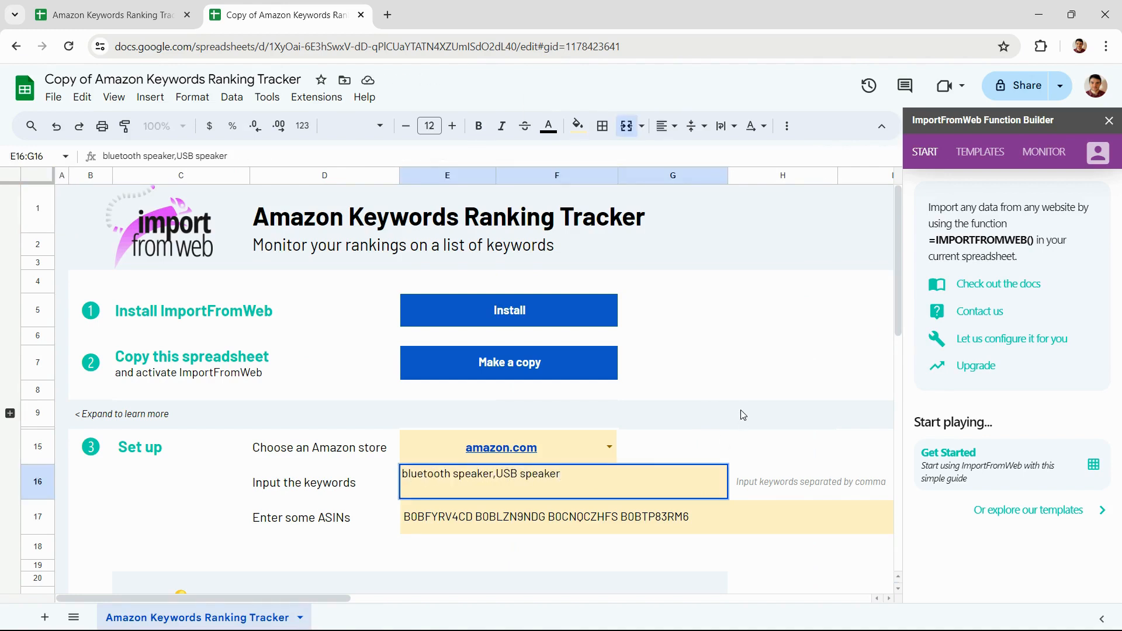
{"action": "type", "text": ",portable speaker,great sound speaker"}
{"action": "key", "text": "Return"}
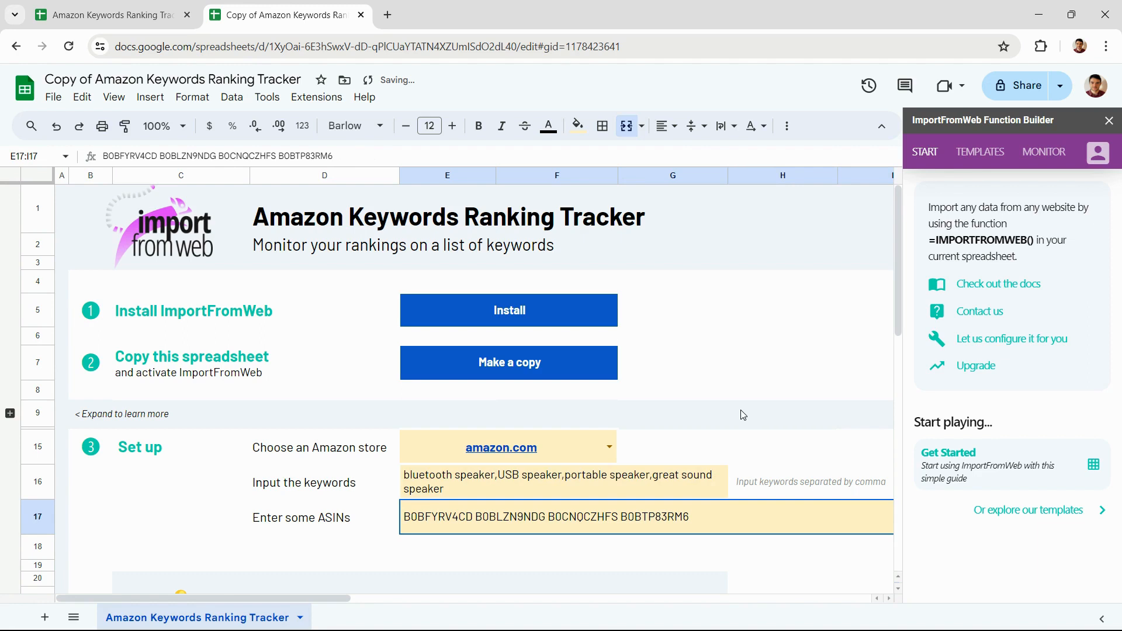
Replace the tracker's ASINs with the copied list B07QK18BNY, B086JXJ1LF, B07DDK3W5D, B07Q8YSRZ7, B071J1BPHW, B083V7W9DG, B091PYQHZD and B08X4YMTPM.
{"action": "double_click", "coordinate": [695, 518]}
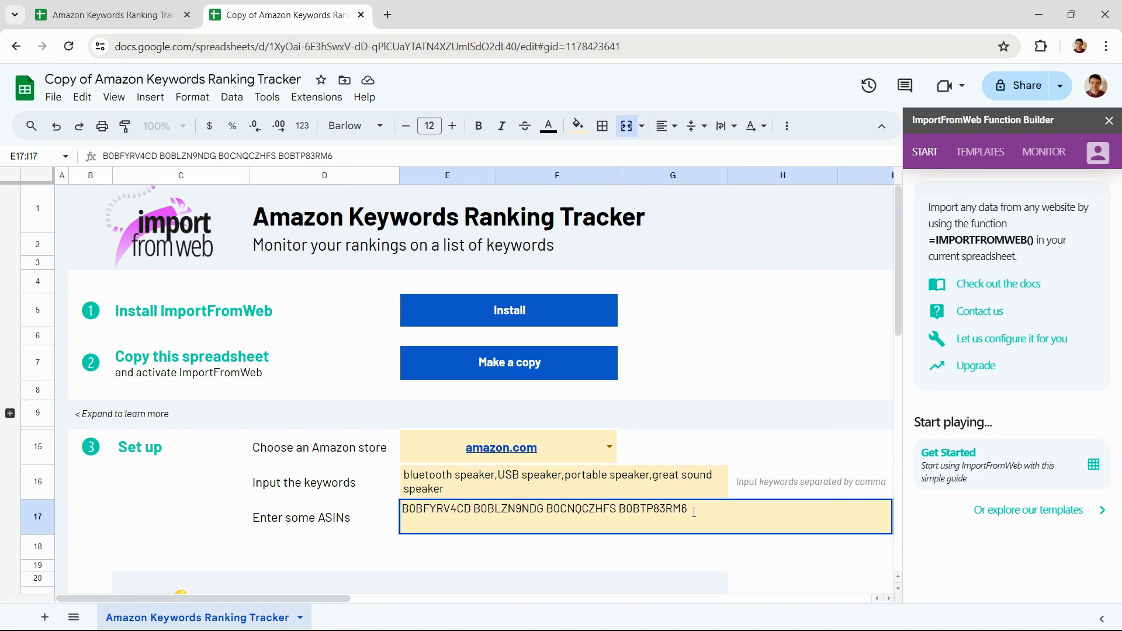
{"action": "key", "text": "BackSpace"}
{"action": "key", "text": "BackSpace"}
{"action": "key", "text": "BackSpace"}
{"action": "key", "text": "BackSpace"}
{"action": "key", "text": "BackSpace"}
{"action": "key", "text": "BackSpace"}
{"action": "key", "text": "BackSpace"}
{"action": "key", "text": "BackSpace"}
{"action": "key", "text": "BackSpace"}
{"action": "key", "text": "BackSpace"}
{"action": "key", "text": "BackSpace"}
{"action": "key", "text": "BackSpace"}
{"action": "key", "text": "BackSpace"}
{"action": "key", "text": "BackSpace"}
{"action": "key", "text": "BackSpace"}
{"action": "key", "text": "BackSpace"}
{"action": "key", "text": "BackSpace"}
{"action": "key", "text": "BackSpace"}
{"action": "key", "text": "BackSpace"}
{"action": "key", "text": "BackSpace"}
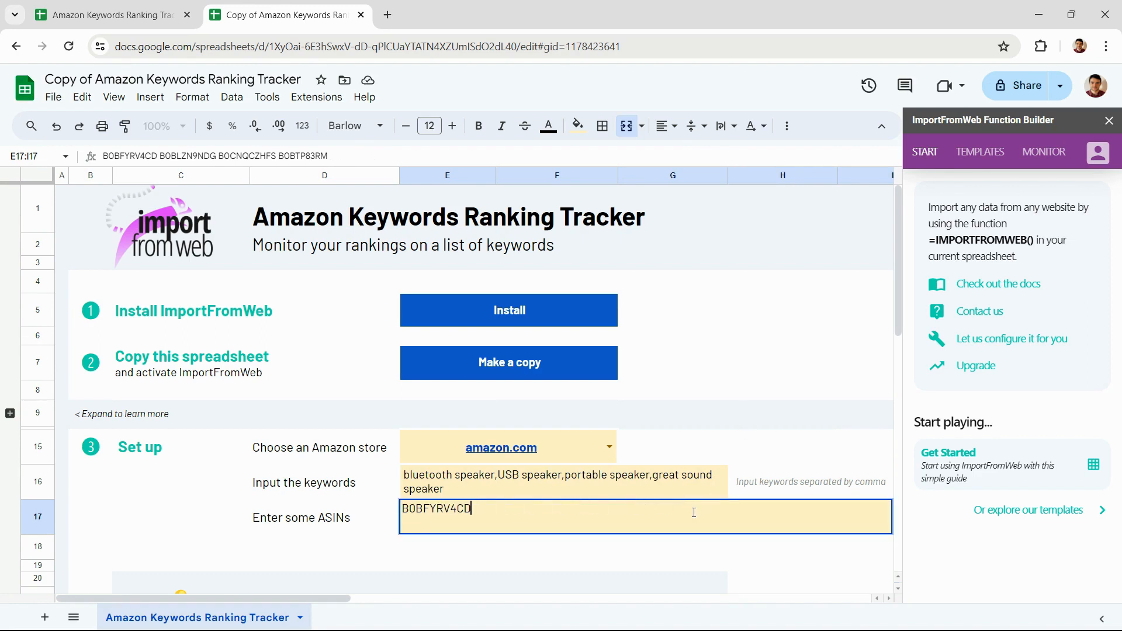
{"action": "key", "text": "ctrl+v"}
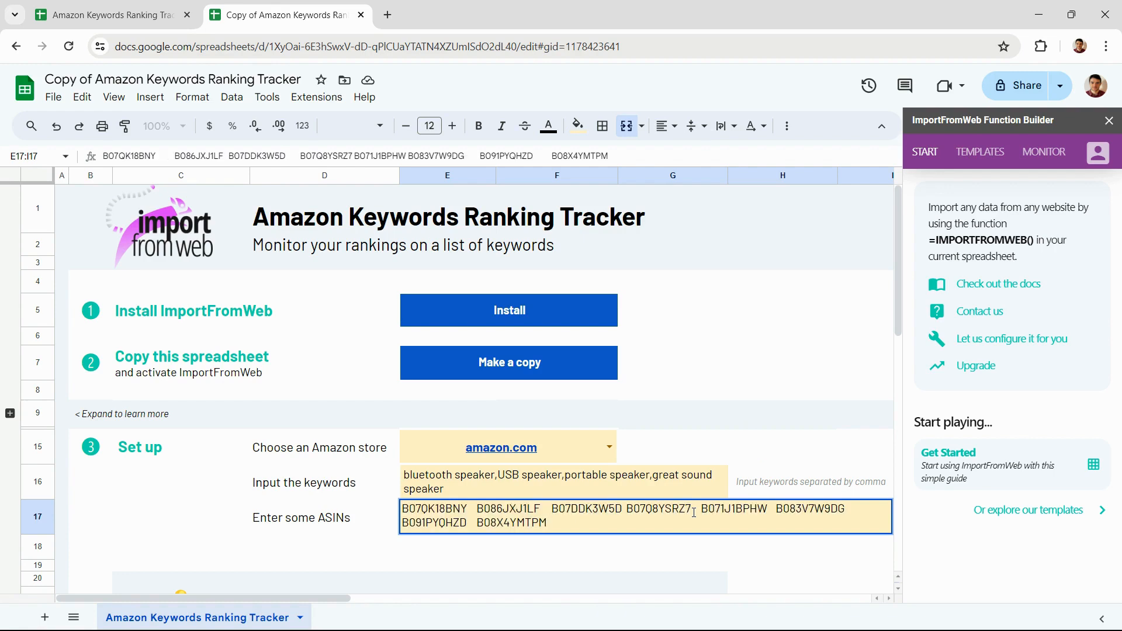
{"action": "key", "text": "Return"}
Widen columns E and F to fit the portable speaker and great sound speaker headings, and review the ranking table.
{"action": "scroll", "coordinate": [695, 517], "scroll_direction": "down", "scroll_amount": 4}
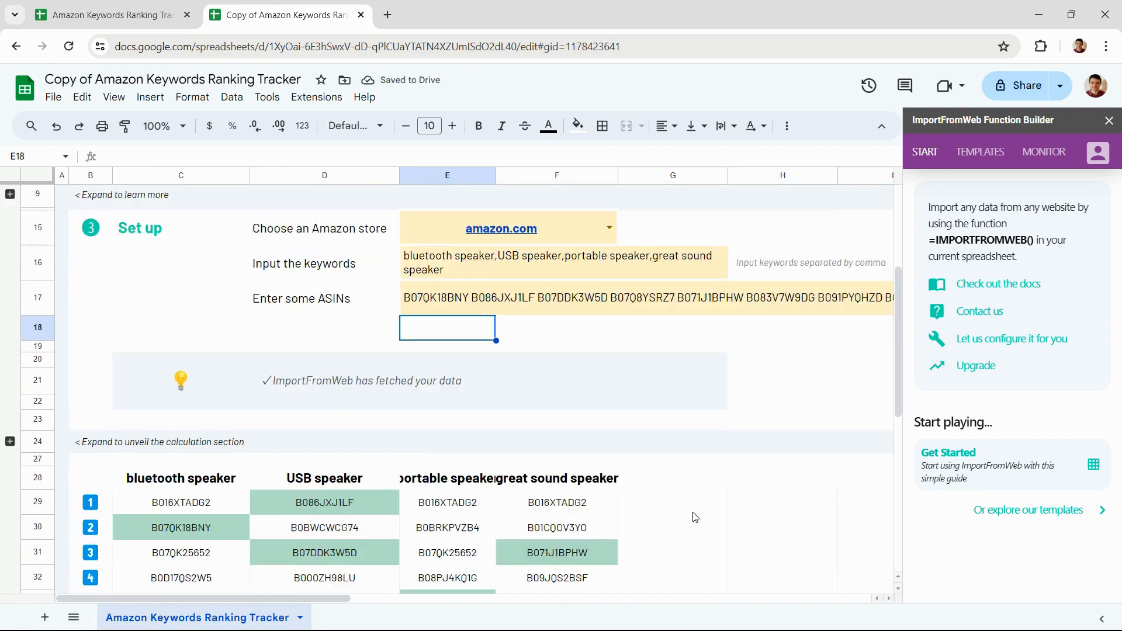
{"action": "scroll", "coordinate": [694, 517], "scroll_direction": "down", "scroll_amount": 3}
{"action": "scroll", "coordinate": [694, 516], "scroll_direction": "down", "scroll_amount": 2}
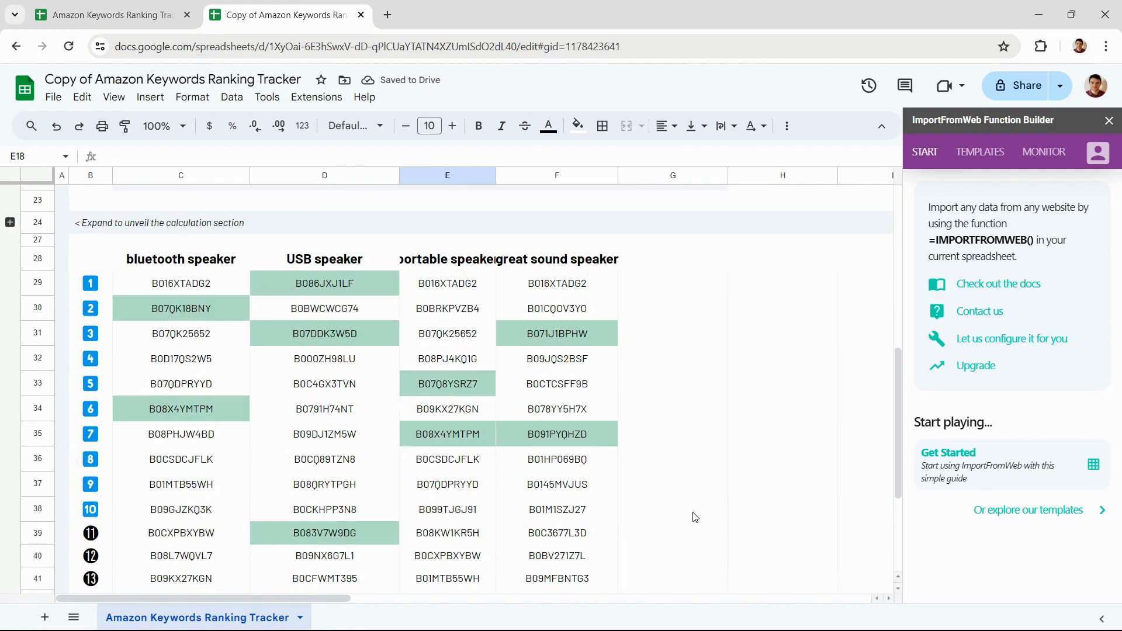
{"action": "left_click_drag", "start_coordinate": [496, 175], "coordinate": [510, 175]}
{"action": "left_click_drag", "start_coordinate": [633, 175], "coordinate": [647, 176]}
{"action": "scroll", "coordinate": [701, 409], "scroll_direction": "down", "scroll_amount": 5}
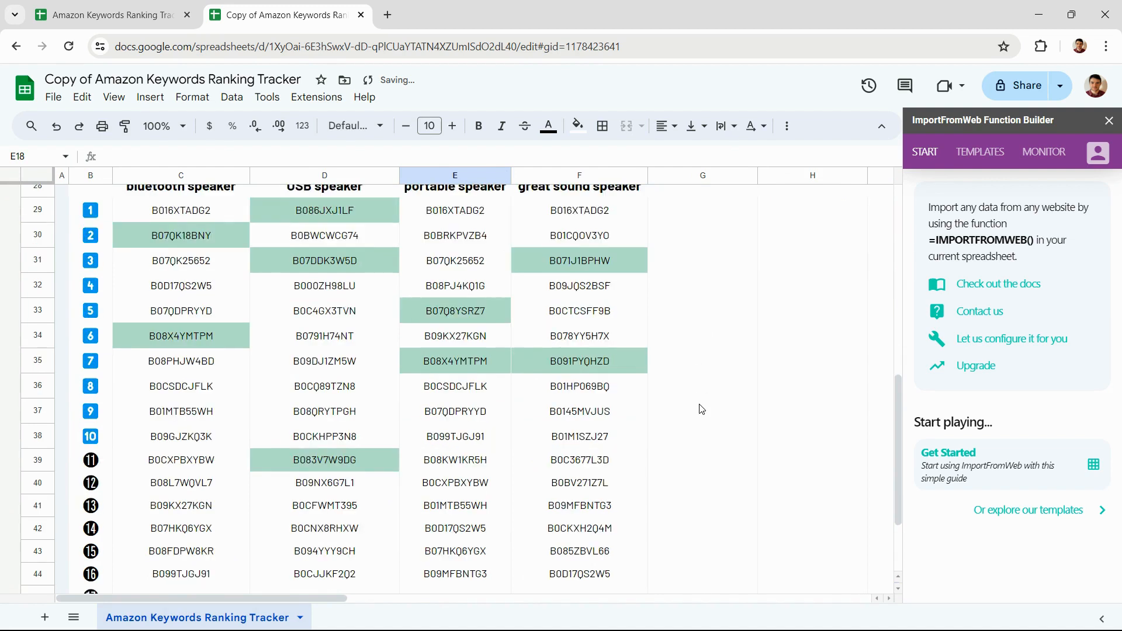
{"action": "scroll", "coordinate": [701, 409], "scroll_direction": "up", "scroll_amount": 2}
{"action": "scroll", "coordinate": [701, 409], "scroll_direction": "up", "scroll_amount": 3}
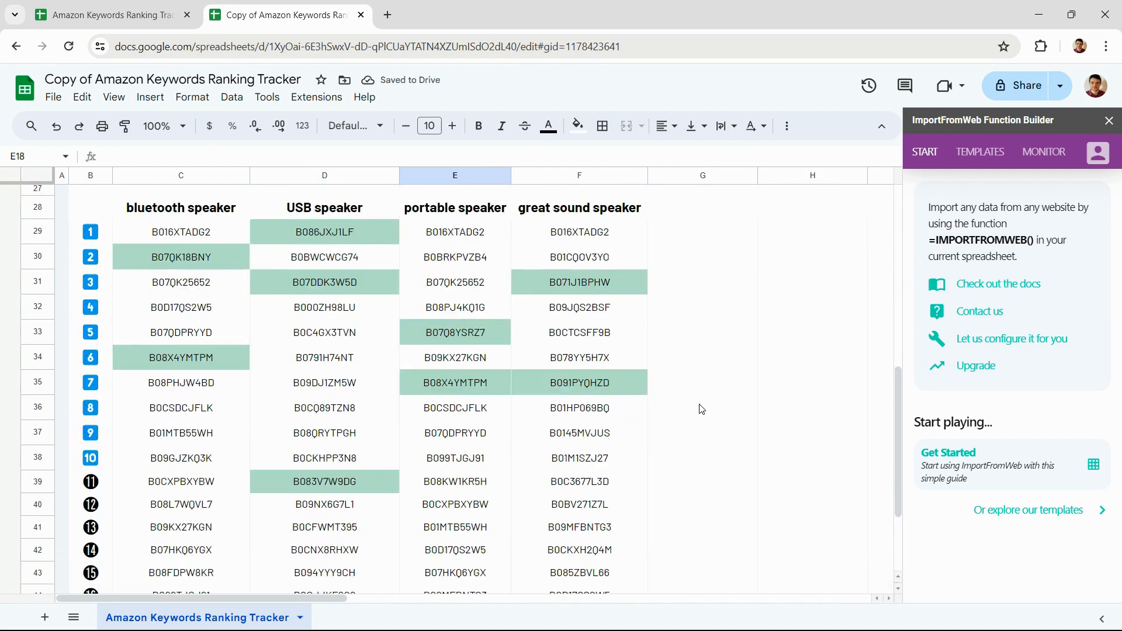
{"action": "scroll", "coordinate": [701, 409], "scroll_direction": "up", "scroll_amount": 6}
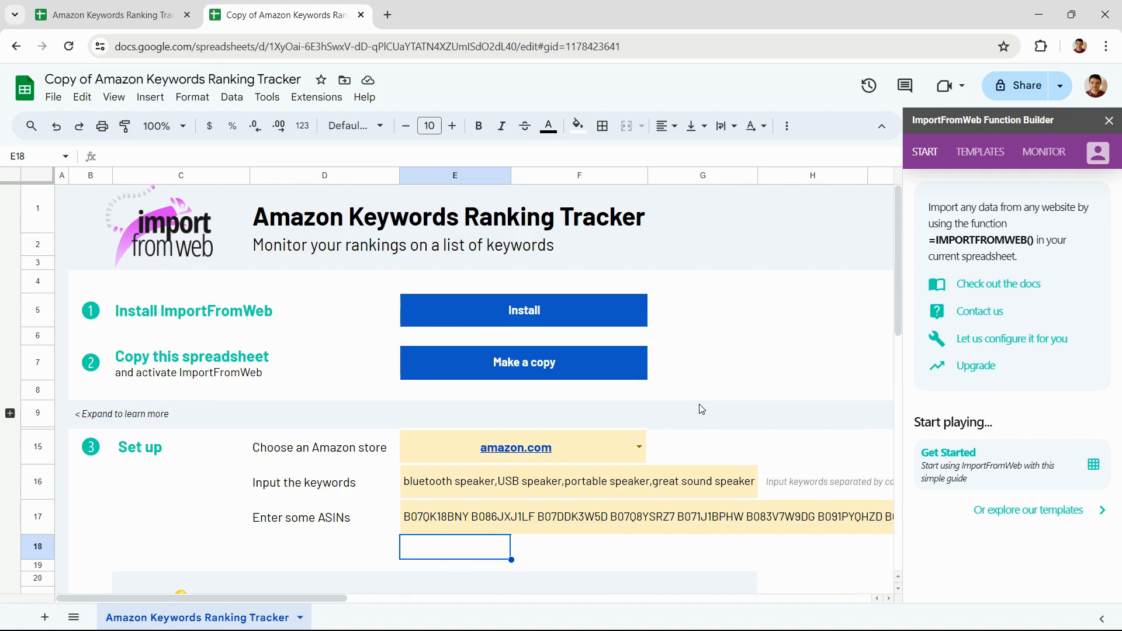